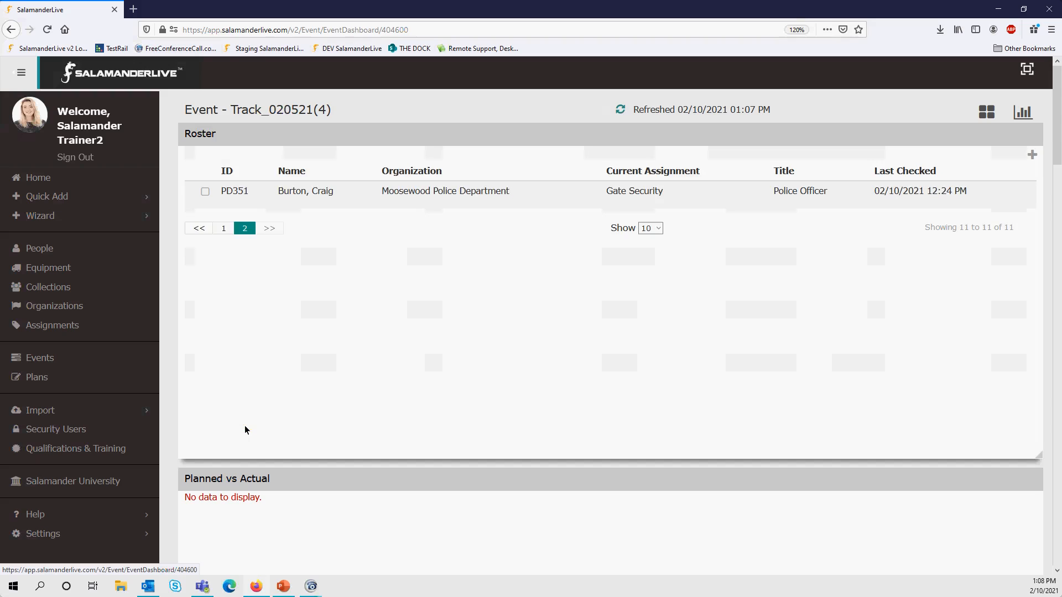
Step: Return to the first page of the event roster and show 30 entries per page
left_click(225, 233)
scroll(764, 400, "down", 2)
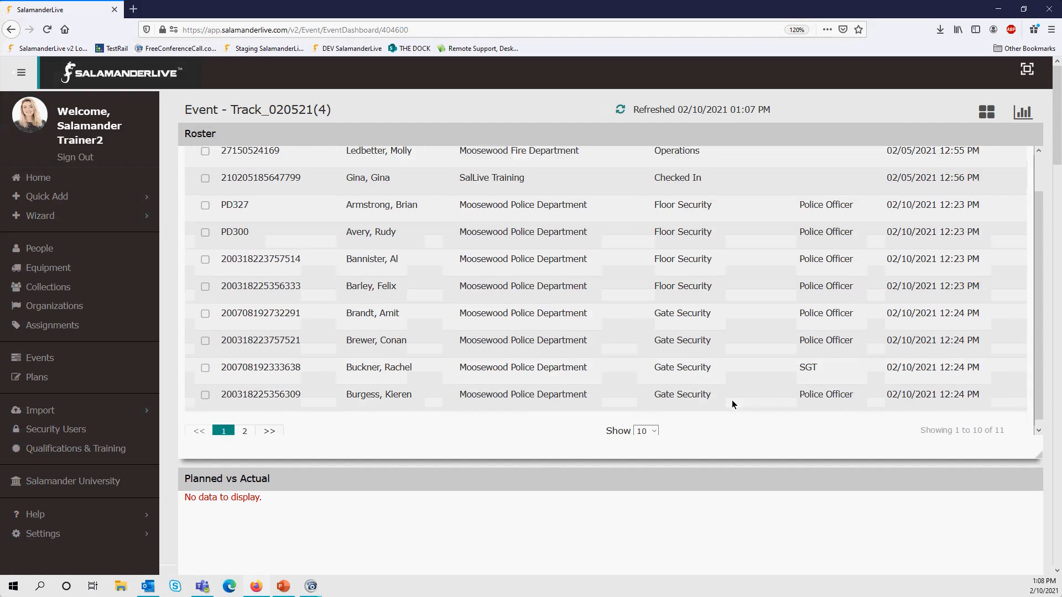
left_click(653, 424)
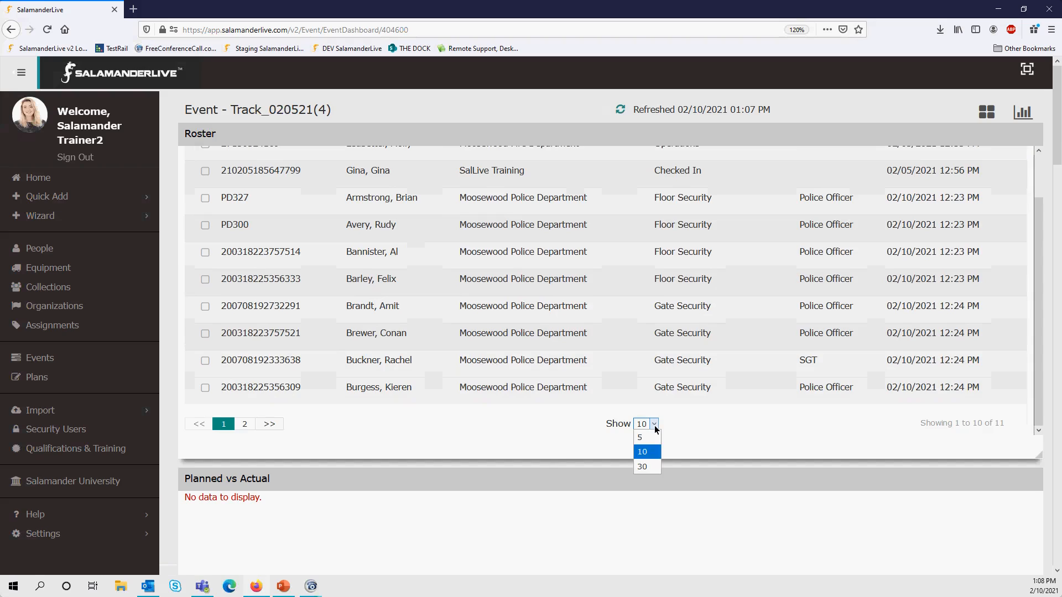
left_click(646, 468)
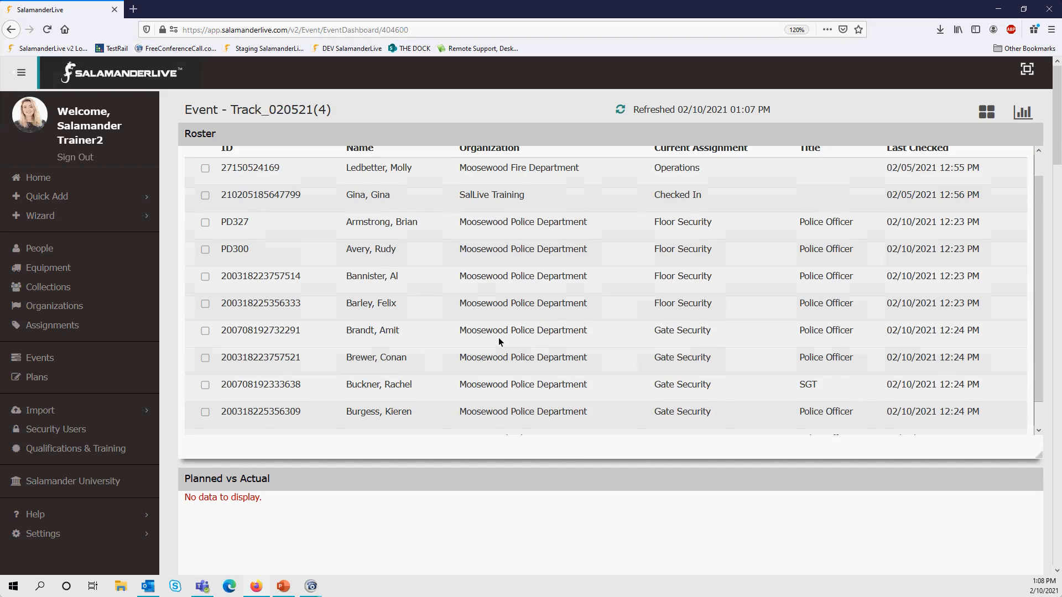
scroll(470, 320, "up", 1)
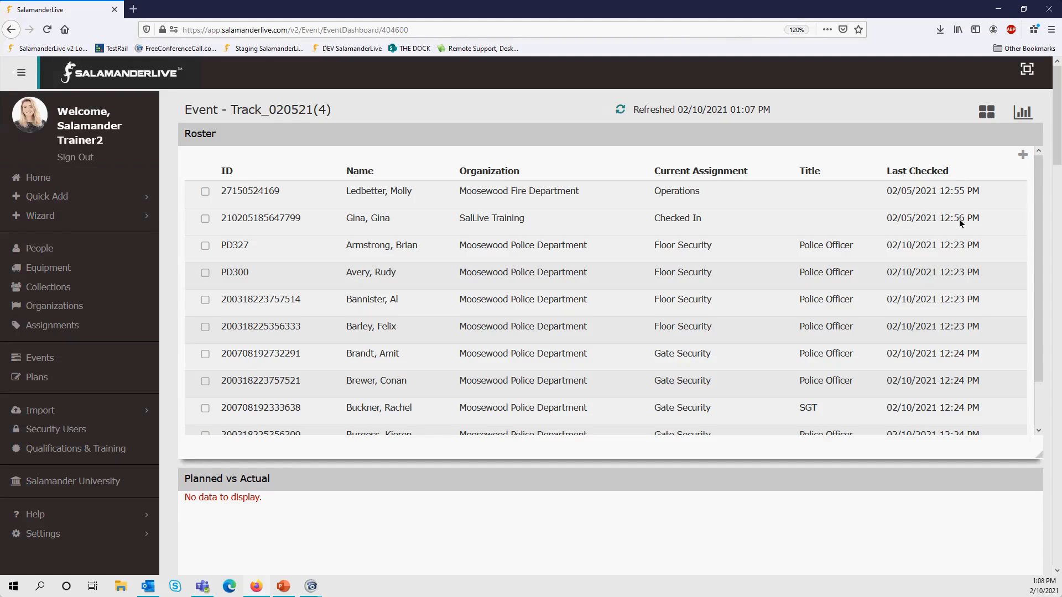
Step: Run the event's Person Activity report with the Standard people rate and open the resulting spreadsheet in Excel
left_click(1024, 114)
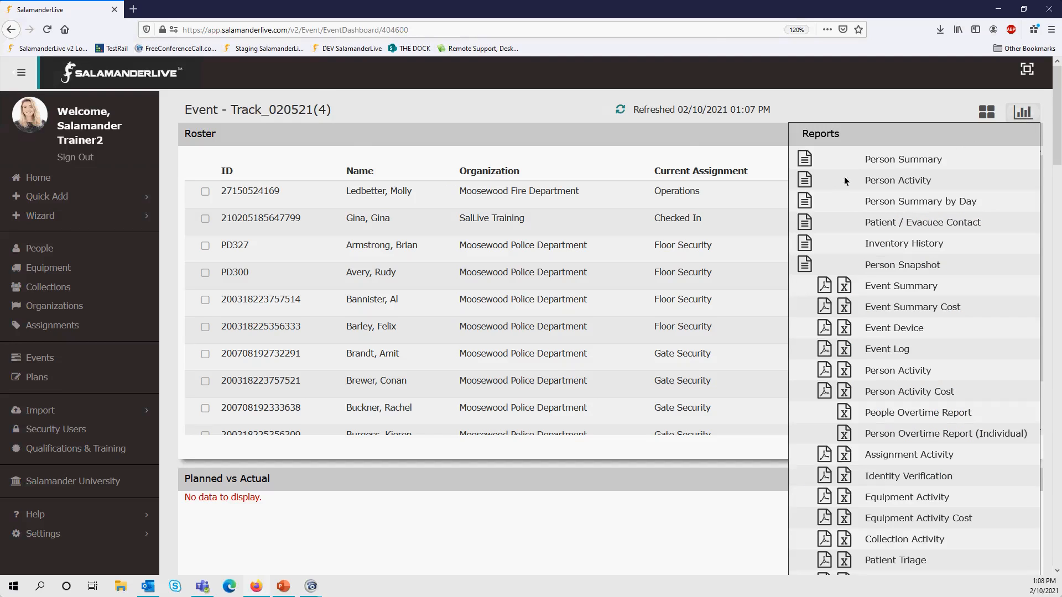
left_click(804, 180)
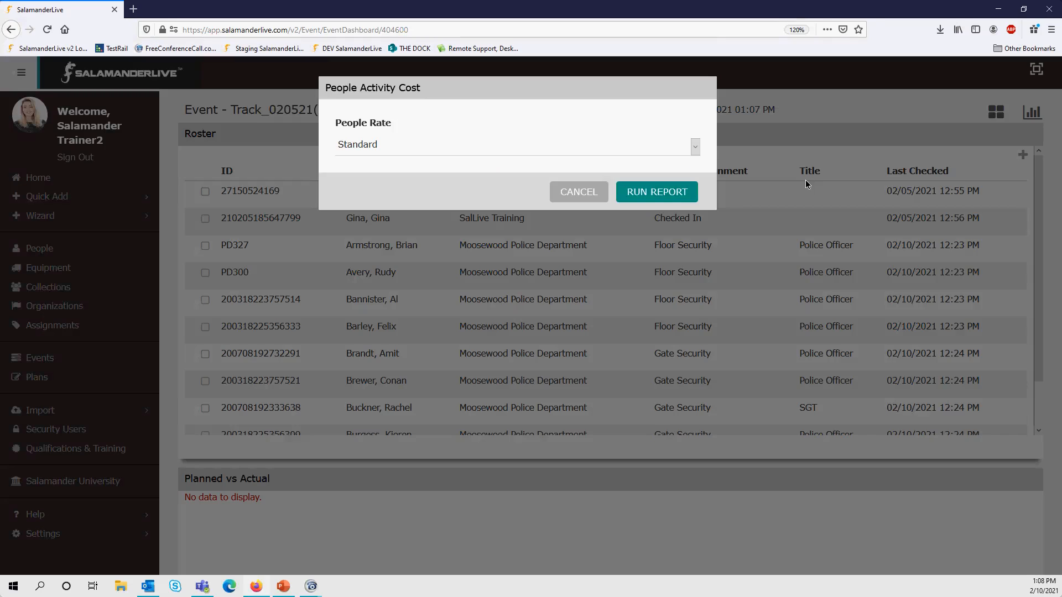
left_click(668, 192)
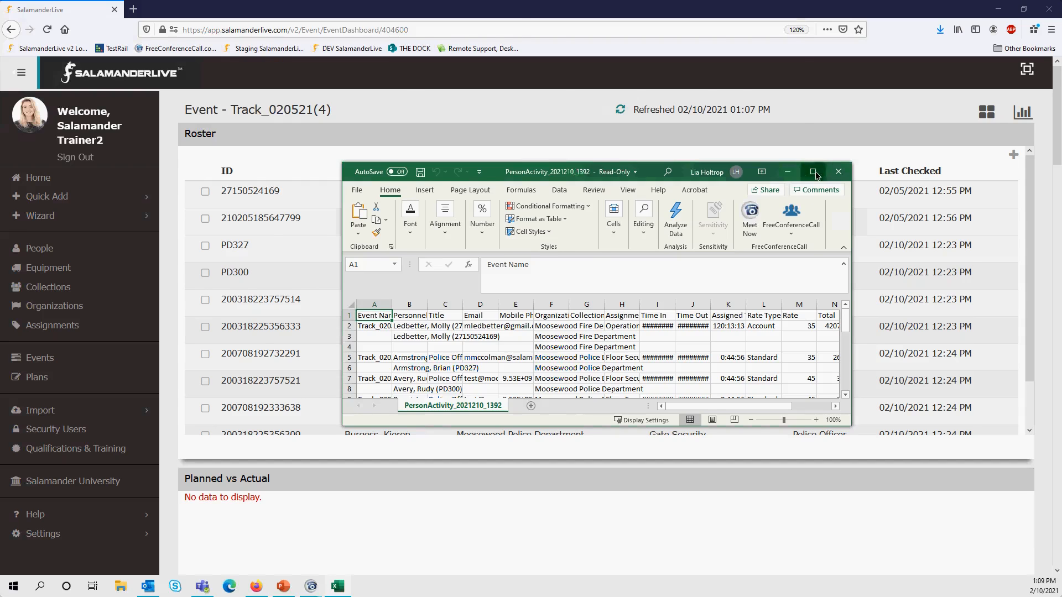
Step: Maximize the report, autofit all its columns to their contents and enlarge the sheet to 150%
left_click(815, 175)
left_click(9, 145)
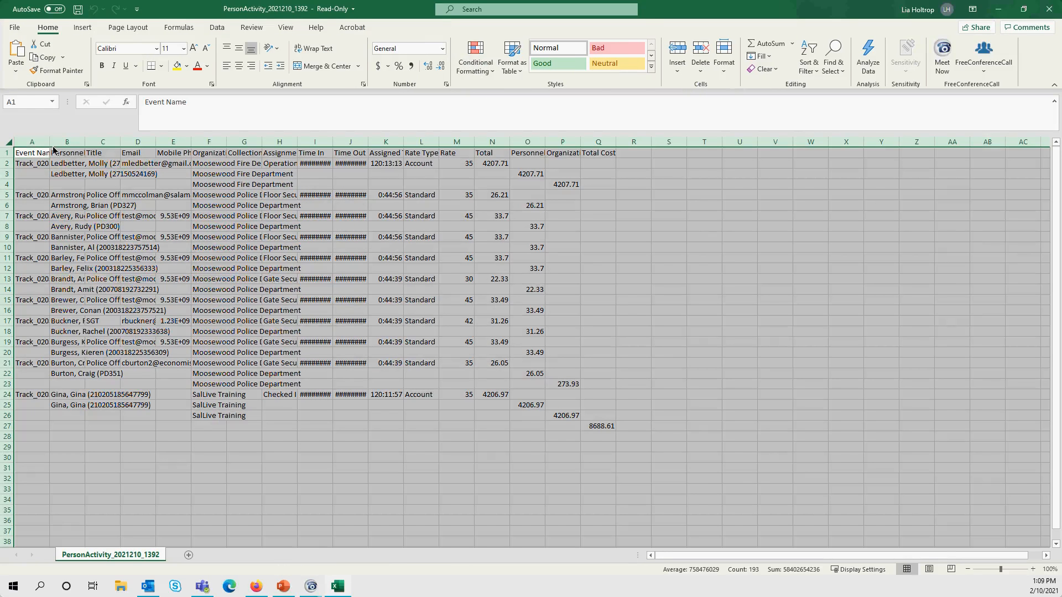
double_click(49, 143)
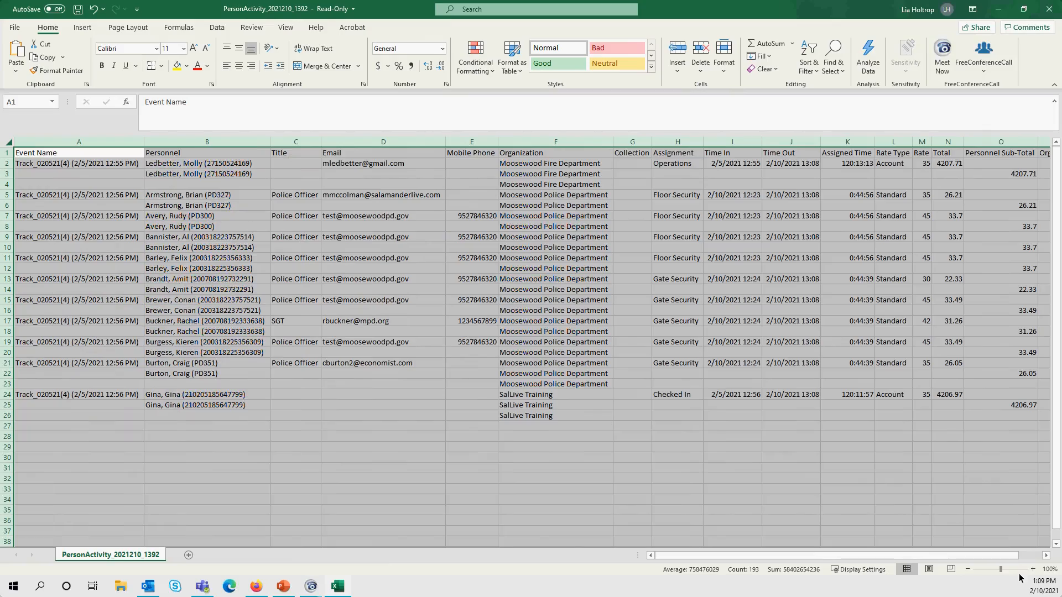
left_click(1033, 571)
left_click(1033, 571)
left_click(1034, 571)
left_click(1034, 570)
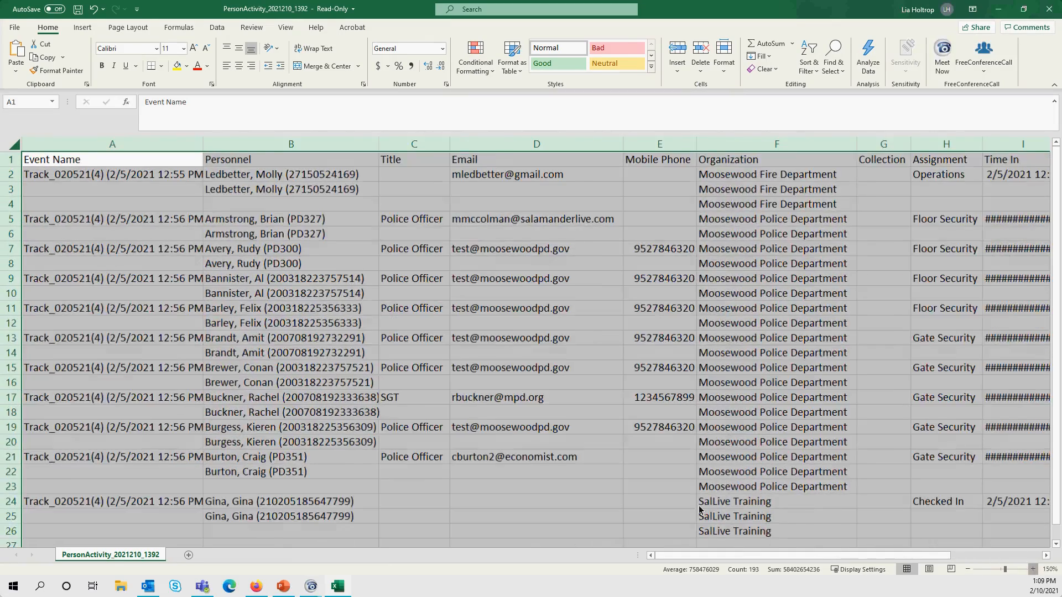
left_click(1034, 571)
left_click(560, 509)
Step: Highlight rows 24 and 25 for the SalLive Training member and examine the assignment, time in, time out and rate columns
scroll(8, 359, "down", 4)
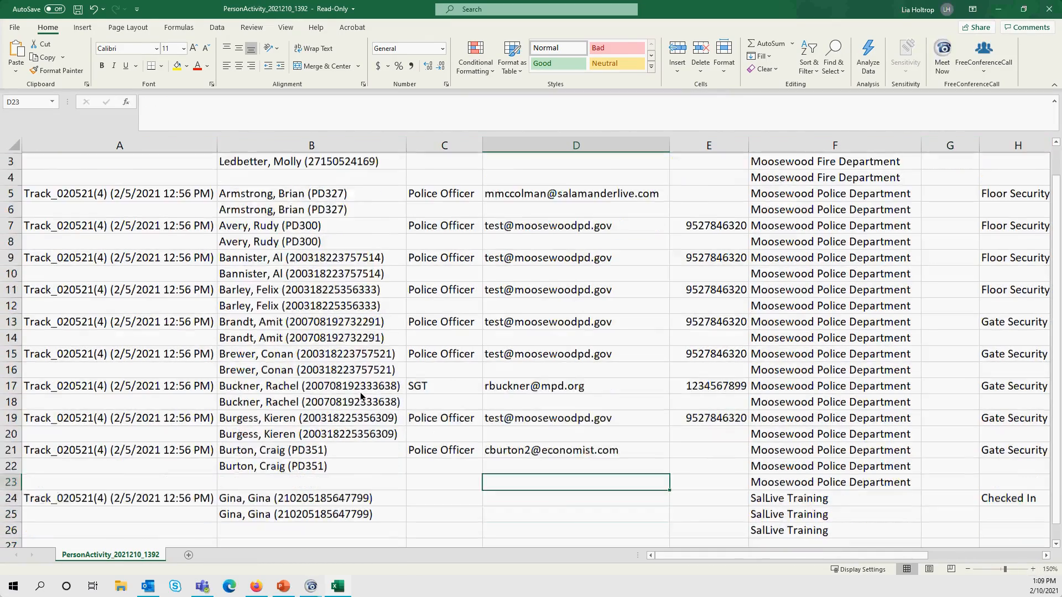
left_click_drag(9, 337, 9, 353)
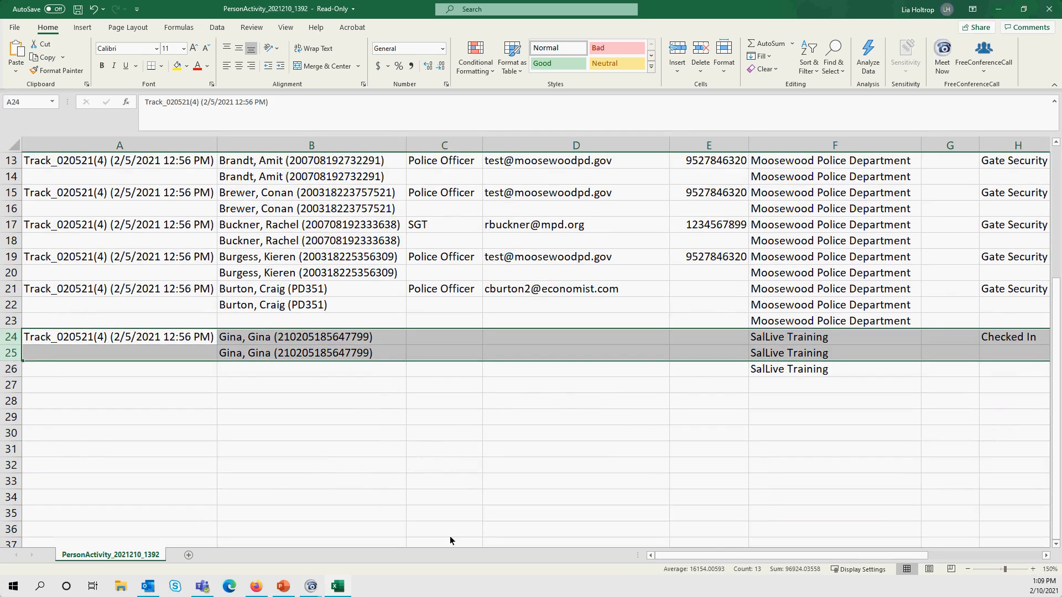
left_click_drag(706, 558, 749, 560)
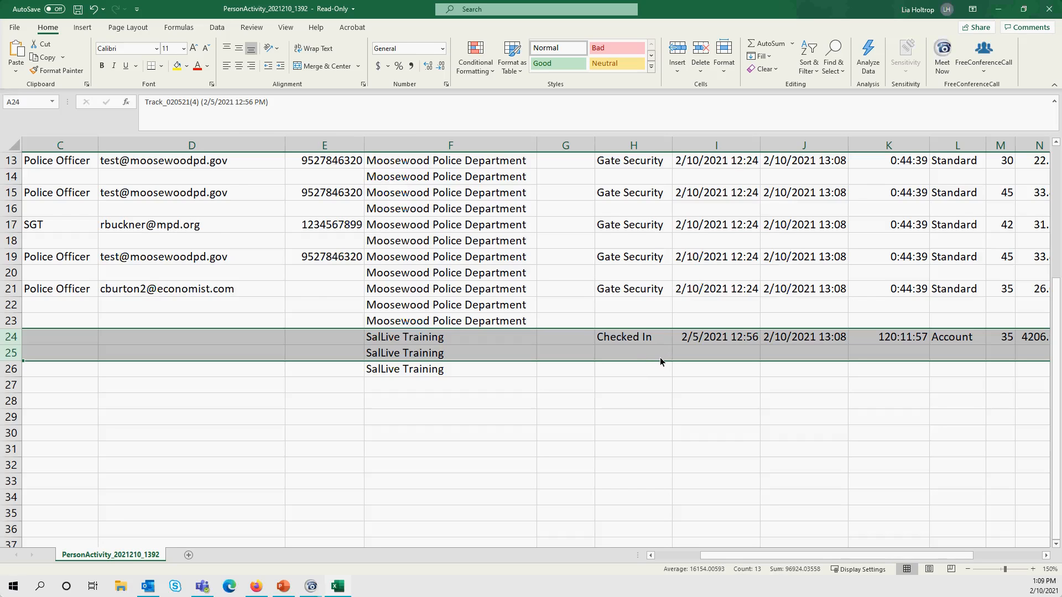
scroll(658, 360, "up", 4)
scroll(666, 362, "down", 2)
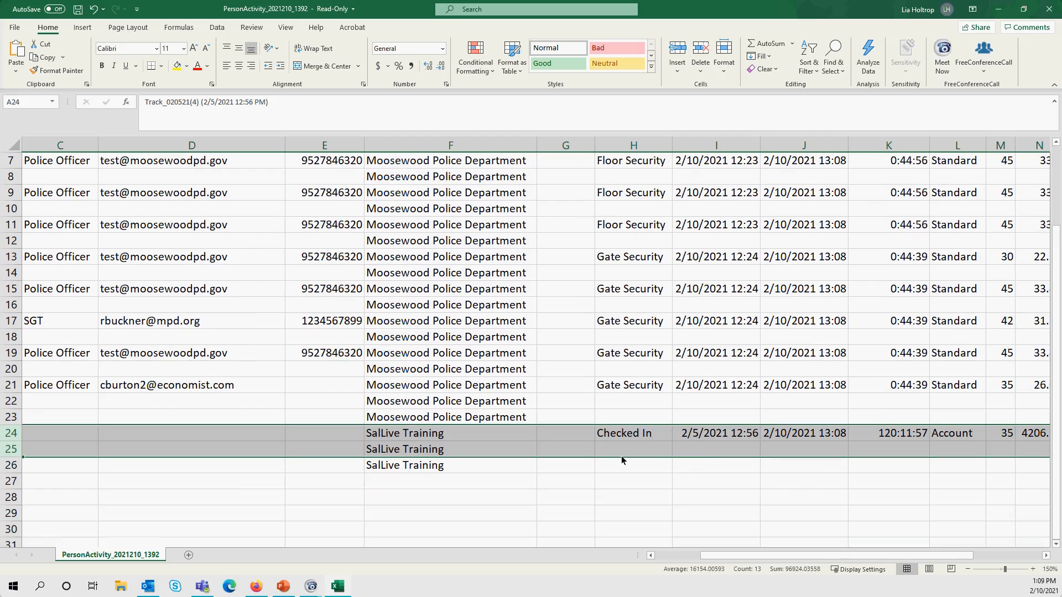
left_click(692, 464)
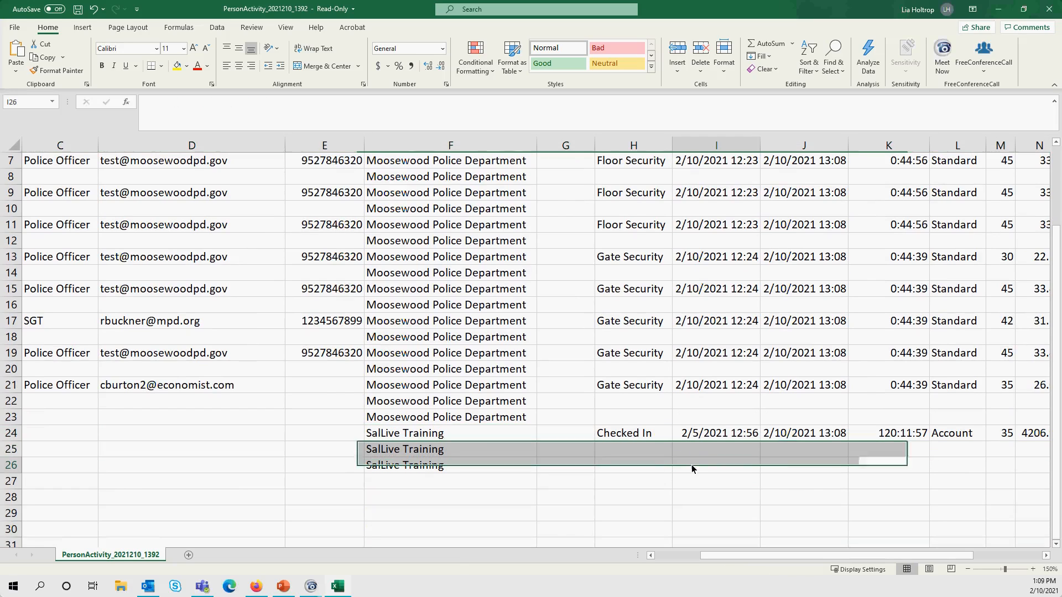
Step: Back in SalamanderLive, start a manual log entry for the SalLive Training member dated 02/05/2021 at 02:00 PM
left_click(999, 9)
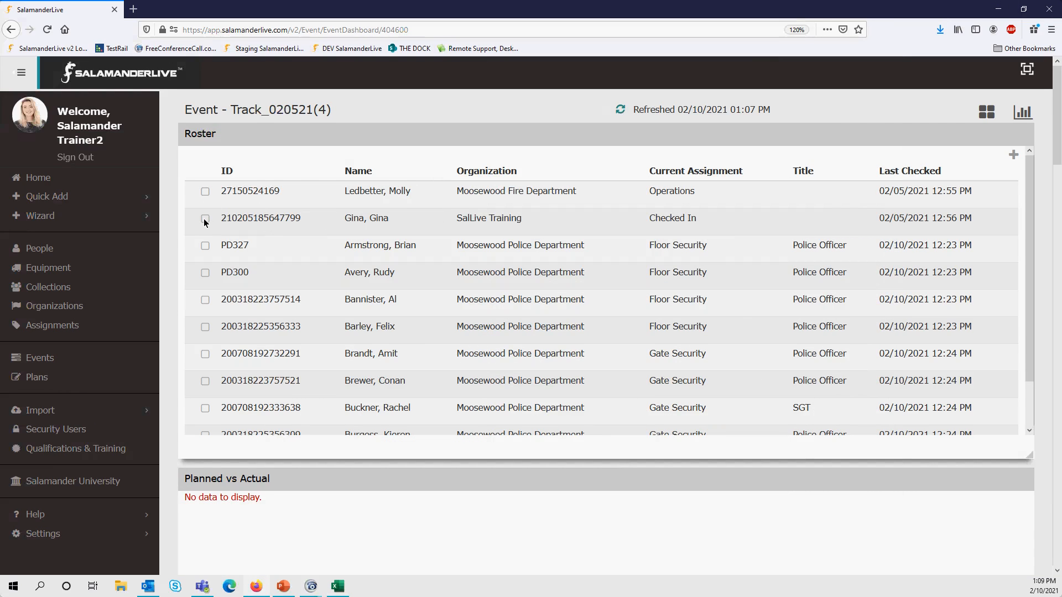
left_click(204, 219)
left_click(1014, 155)
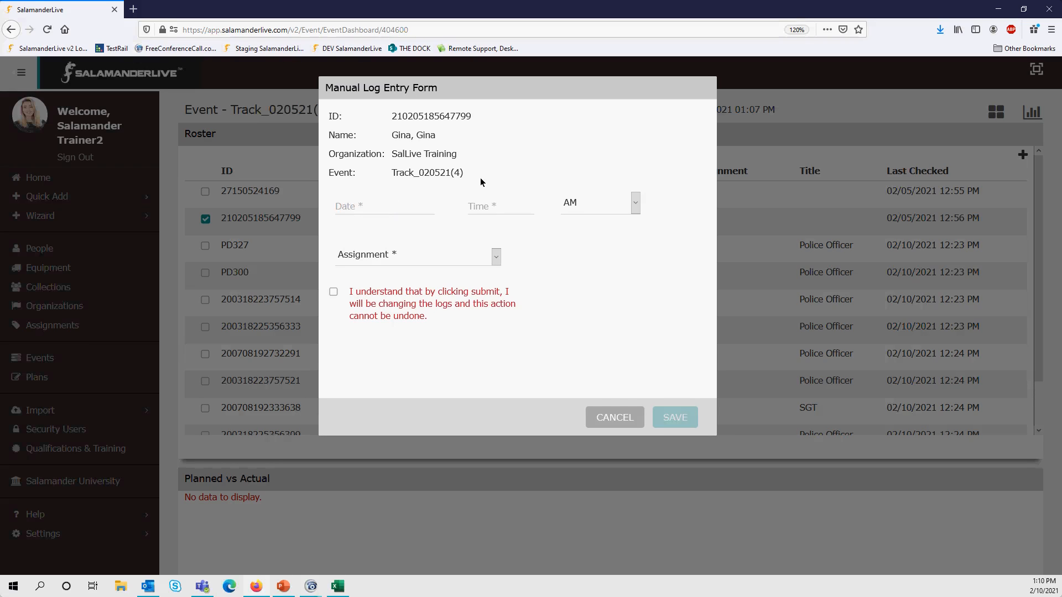
left_click(347, 211)
type("02/05/2021")
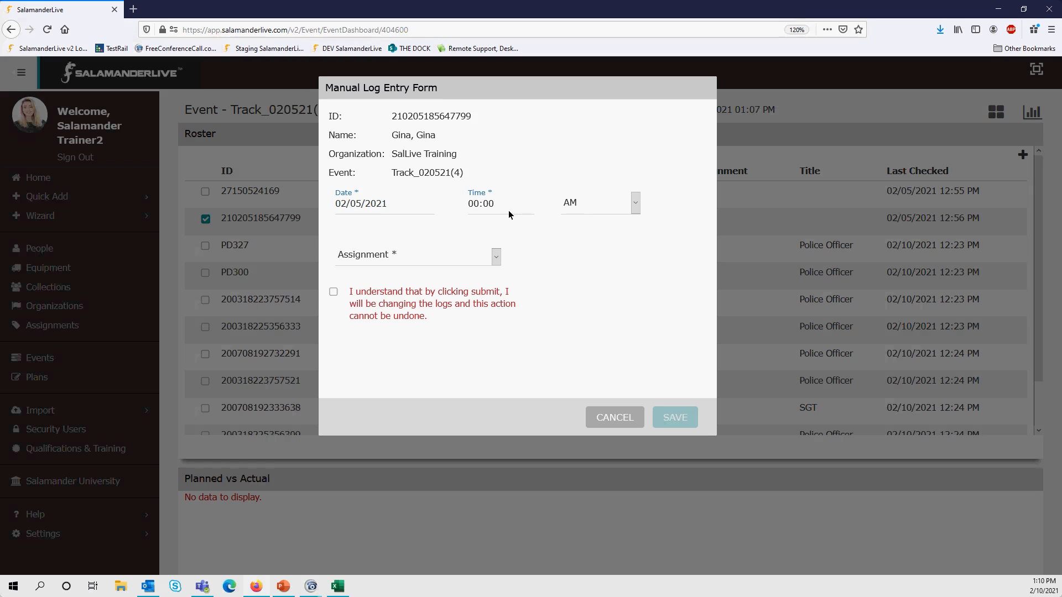
type("02")
left_click(636, 207)
left_click(592, 241)
Step: Set the log entry's assignment to Floor Security, accept the log-change acknowledgement and save it
left_click(497, 259)
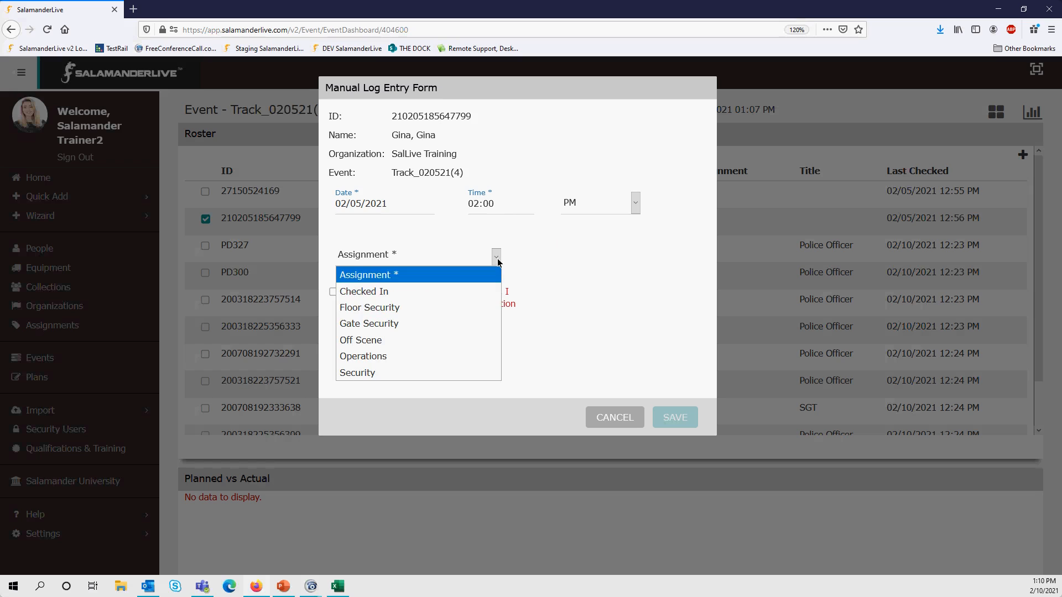
left_click(385, 308)
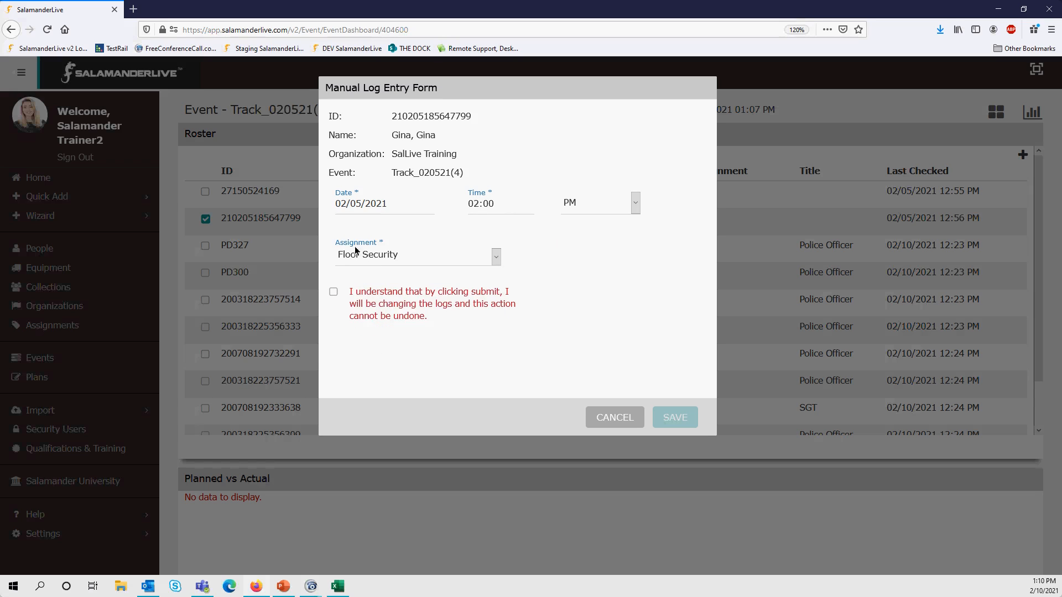
left_click(467, 264)
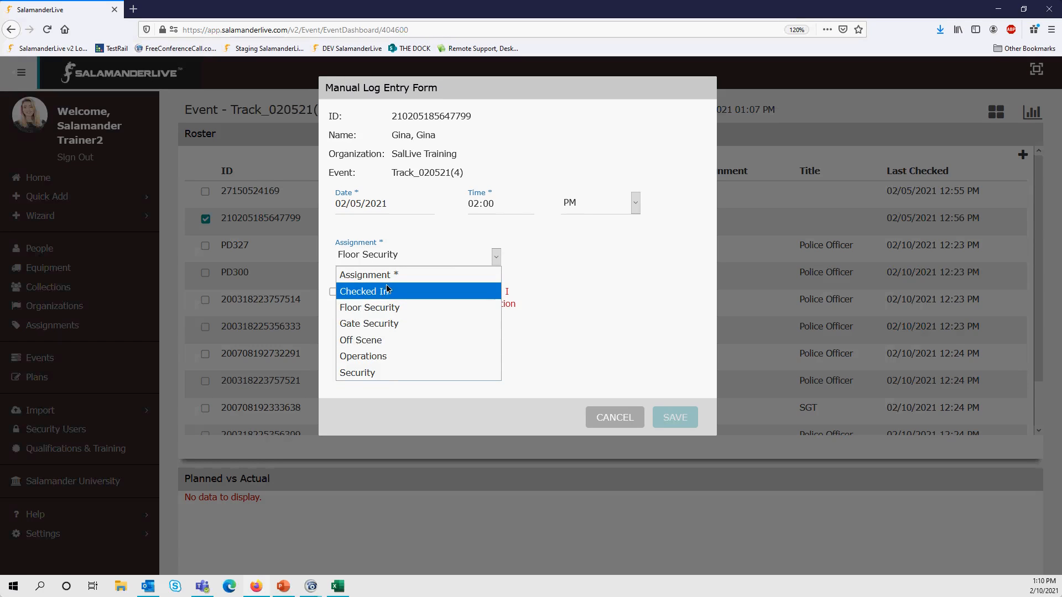
left_click(393, 308)
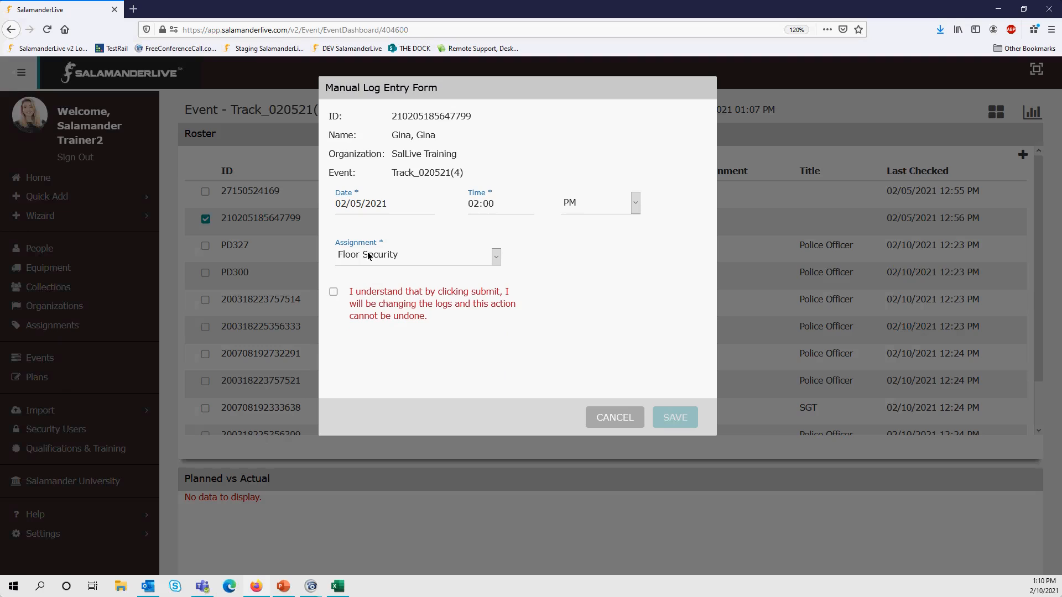
left_click(334, 294)
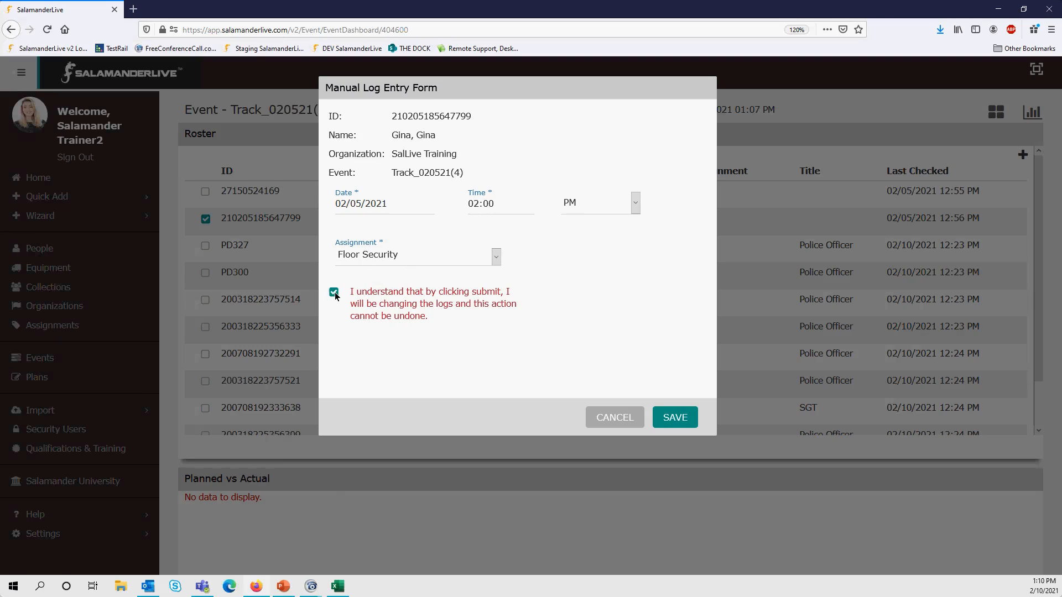
left_click(673, 418)
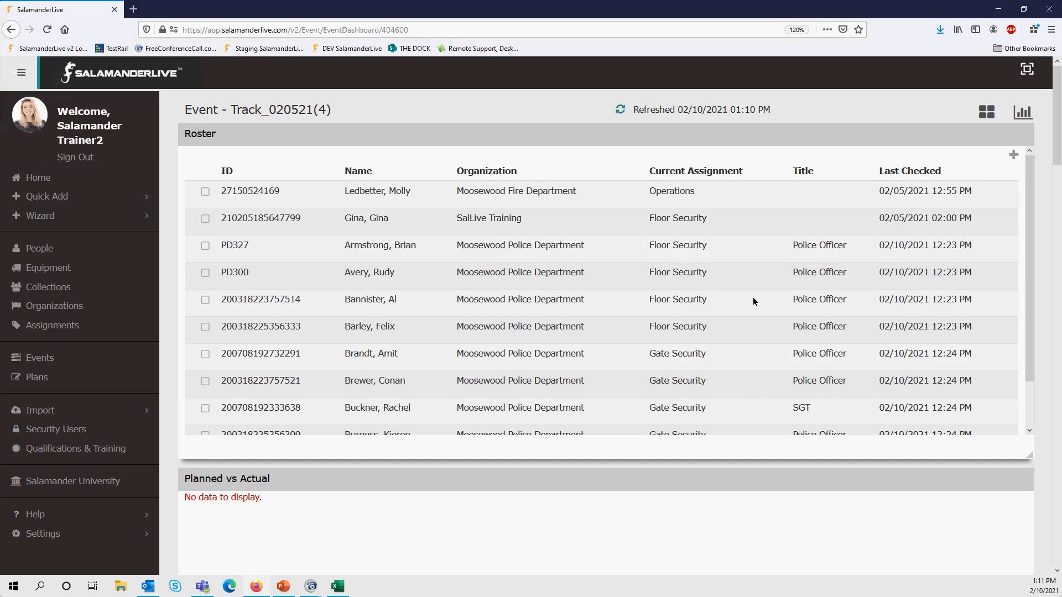
Step: Review the updated roster, and check the fire department member's assignment and times in the Excel activity report
scroll(754, 297, "down", 1)
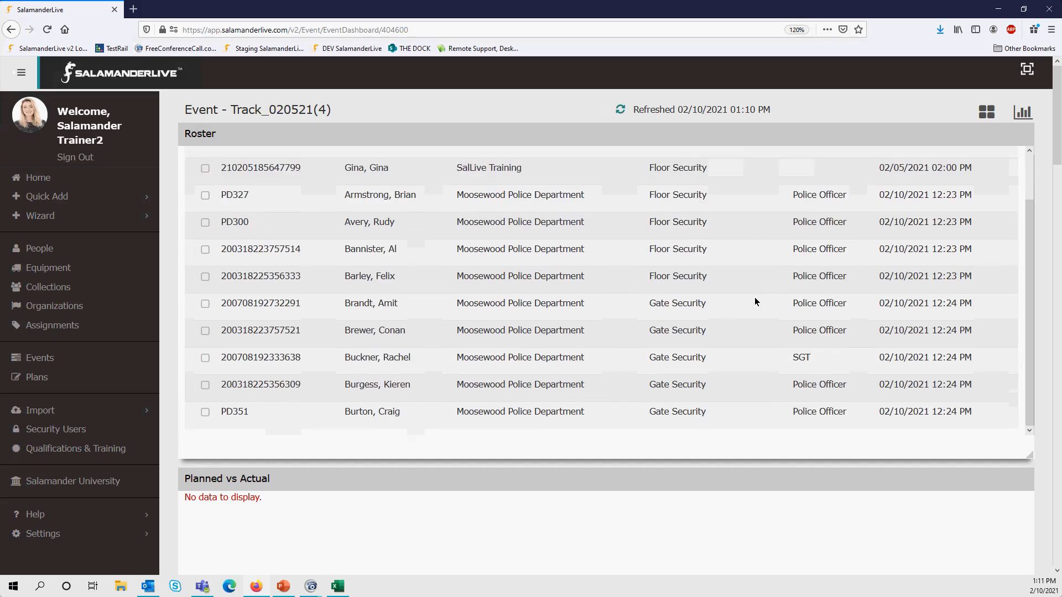
scroll(761, 297, "up", 1)
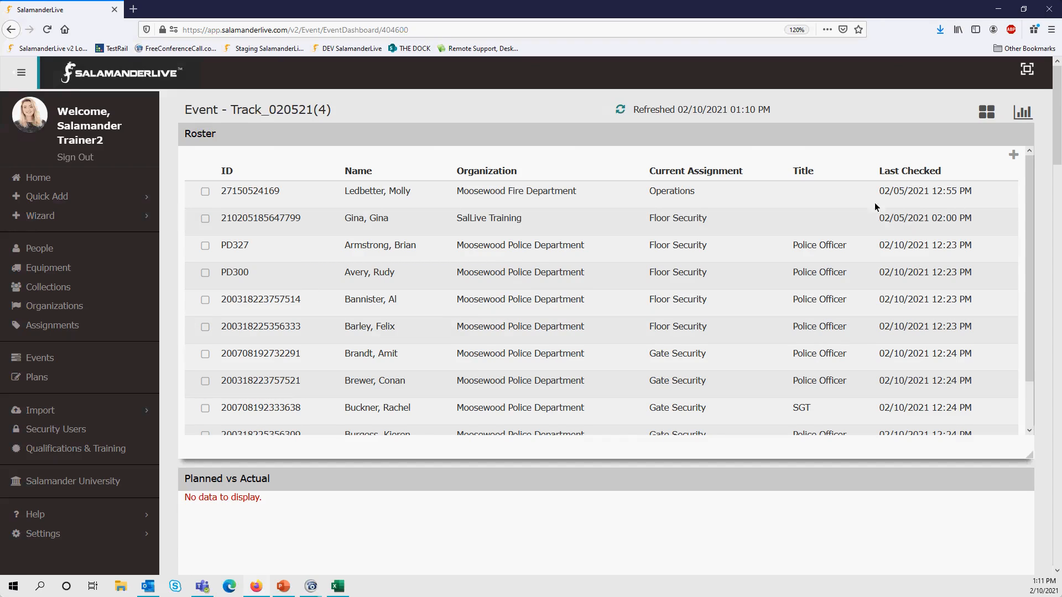
left_click(339, 585)
scroll(210, 372, "up", 2)
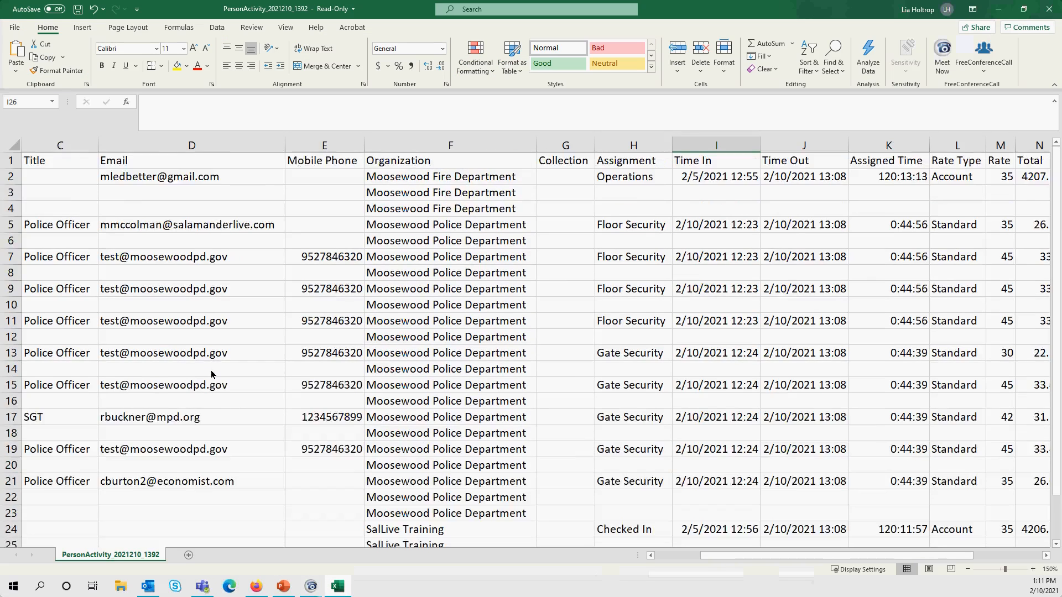
scroll(215, 372, "down", 1)
scroll(221, 370, "up", 1)
scroll(221, 370, "up", 1)
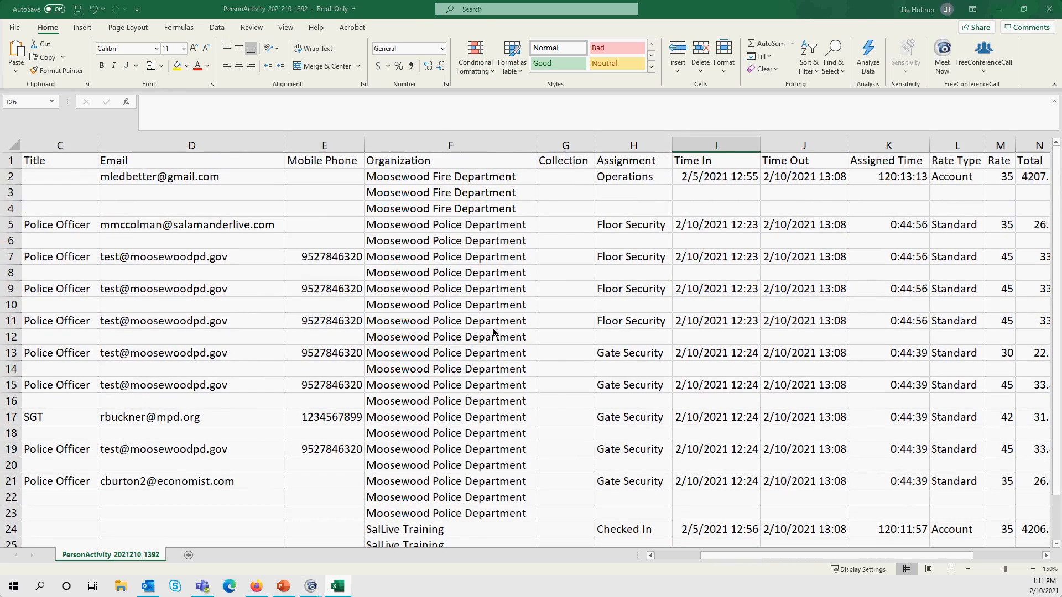
key("alt+Tab")
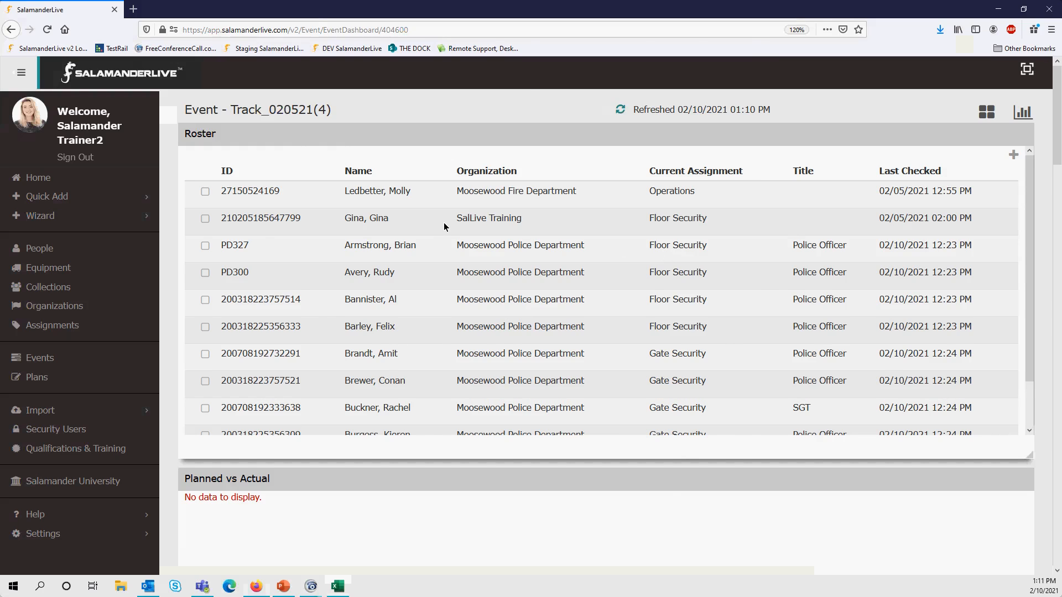
key("alt+Tab")
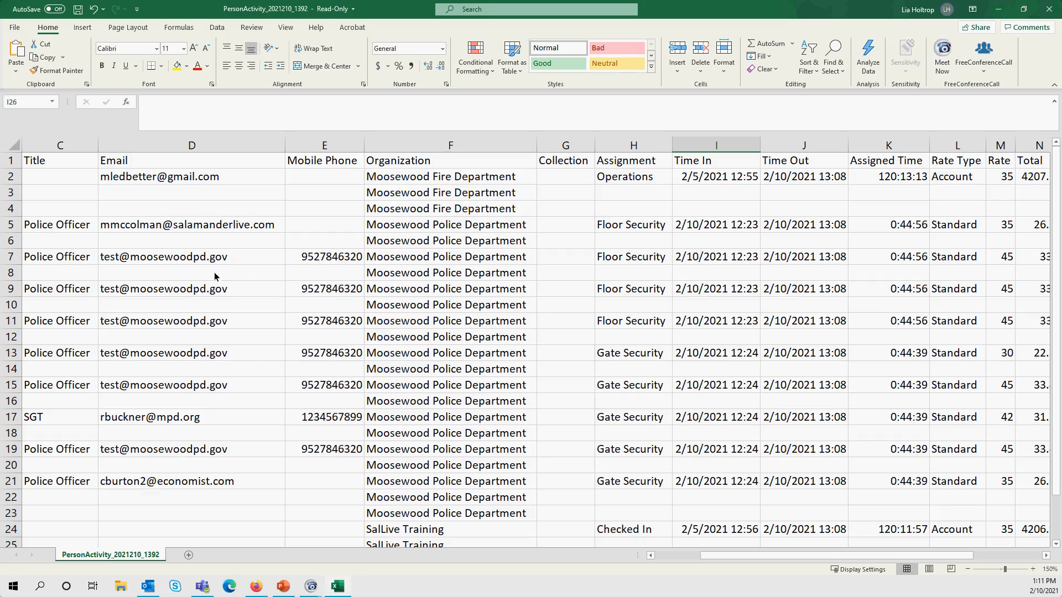
left_click(197, 183)
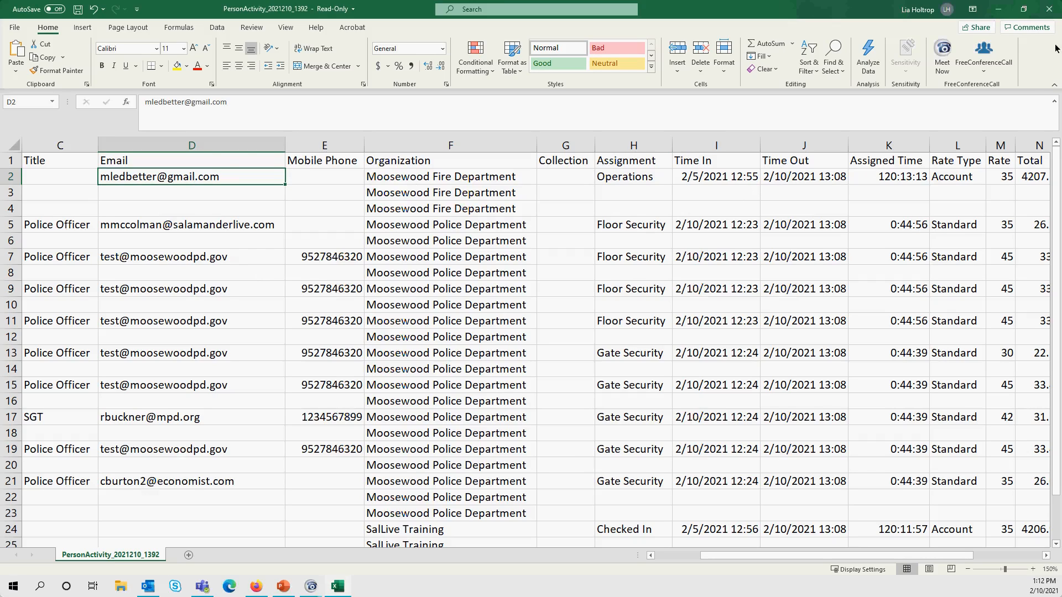
left_click(997, 12)
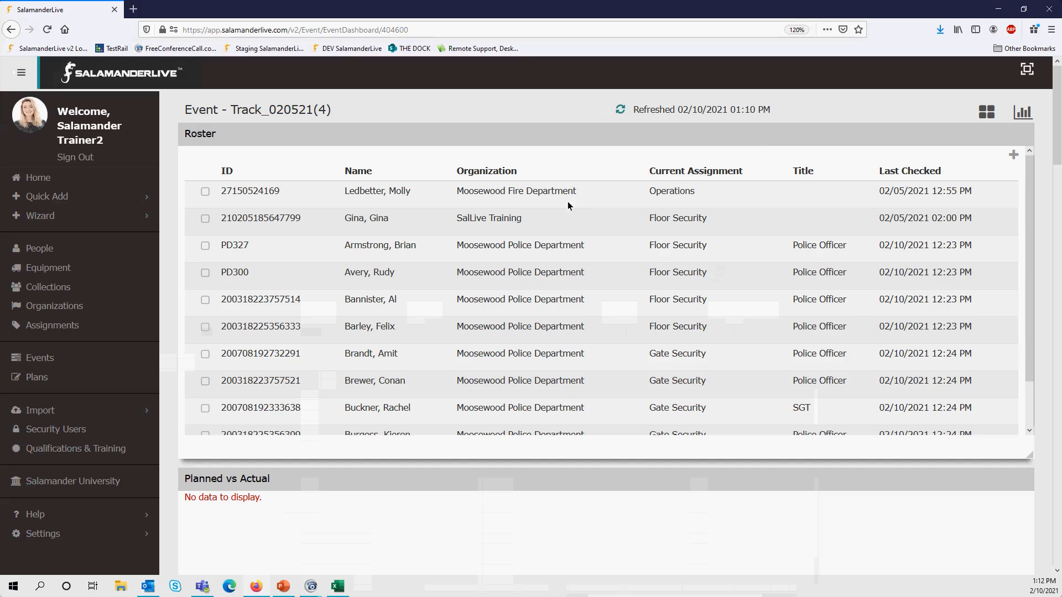
Step: Start a manual log entry for the Moosewood Fire Department member dated 02/05/2021 at 12:45 PM
left_click(205, 192)
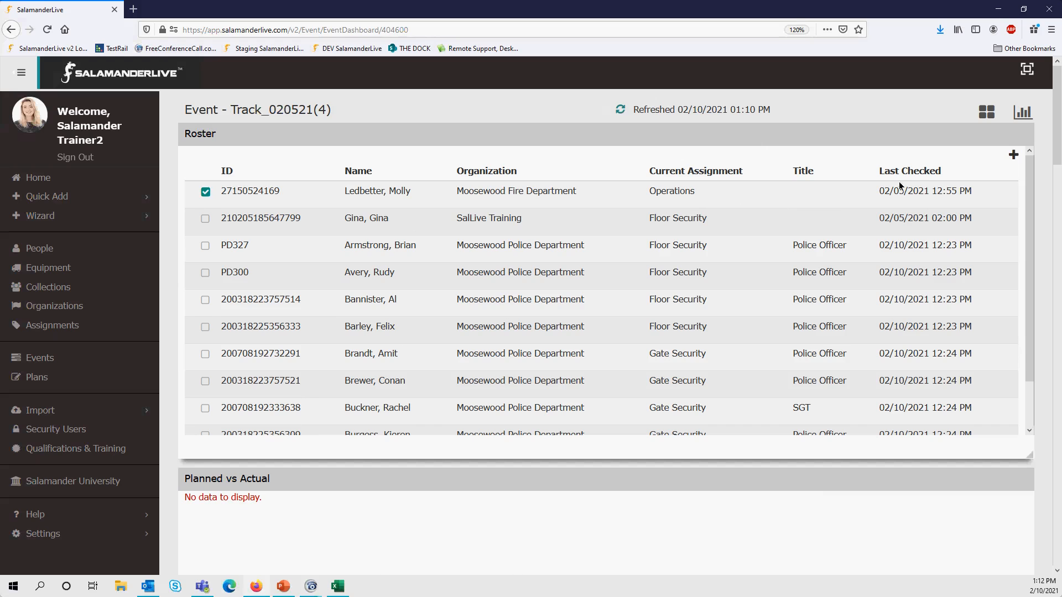
left_click(1013, 155)
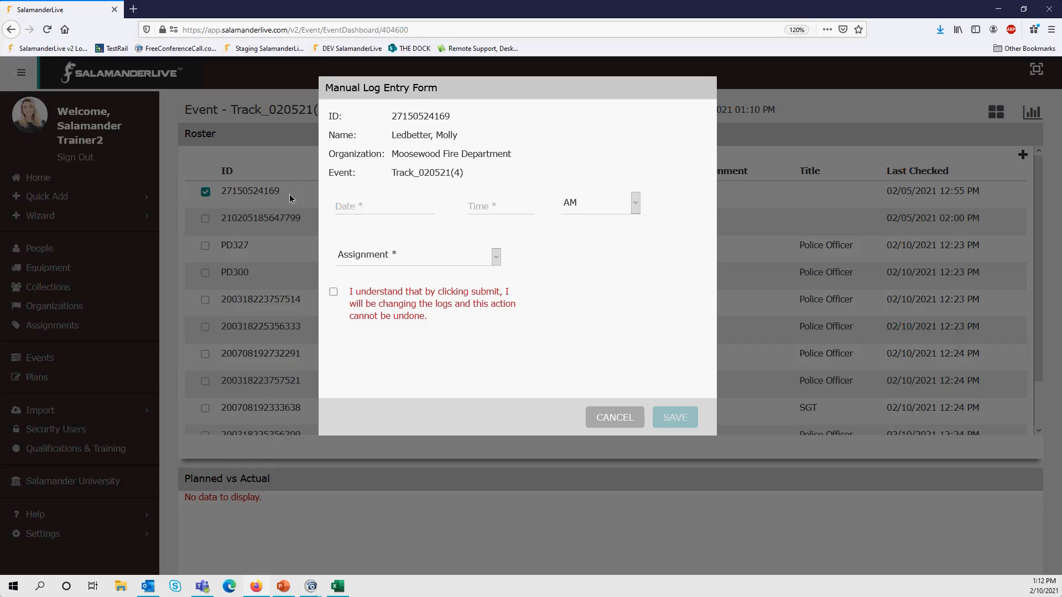
left_click(362, 210)
type("0205")
type("02/05/")
type("2021")
left_click(493, 205)
type("1245")
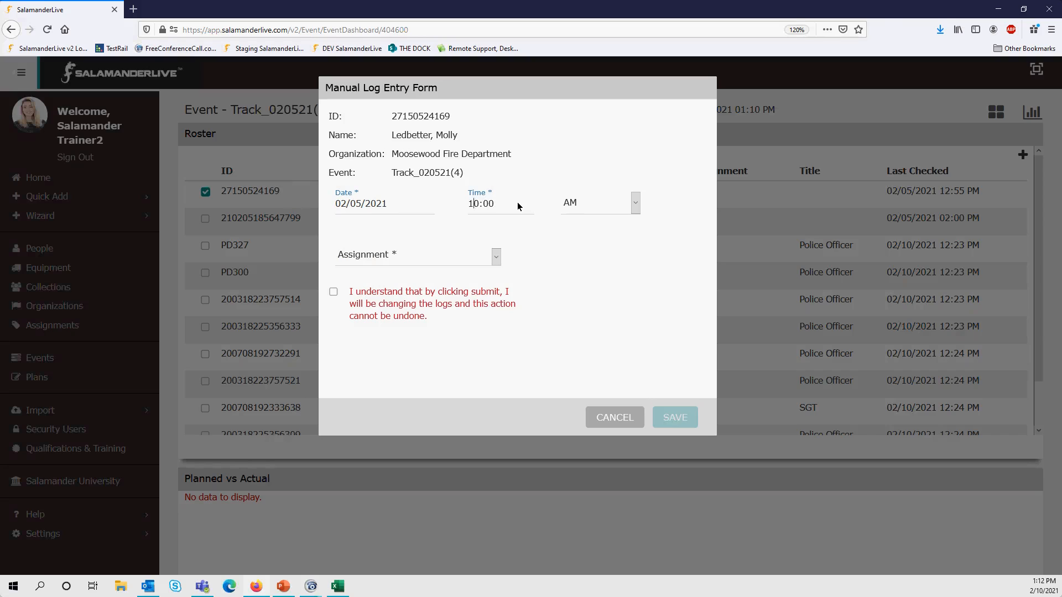
left_click(636, 206)
left_click(600, 240)
Step: Set the log entry's assignment to Operations, accept the log-change acknowledgement and save the entry
left_click(496, 257)
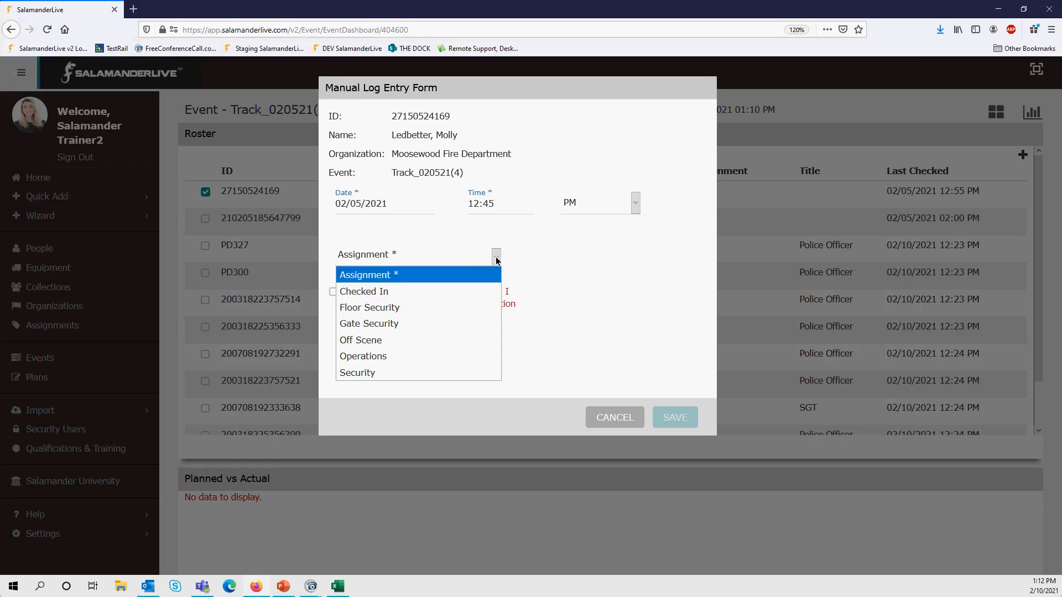
left_click(410, 357)
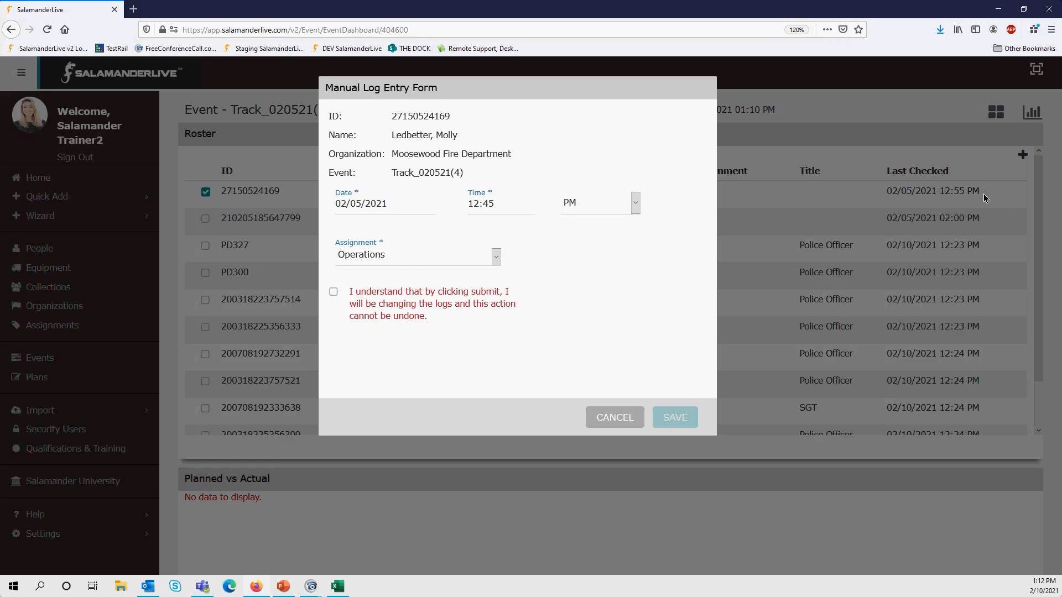
left_click(333, 292)
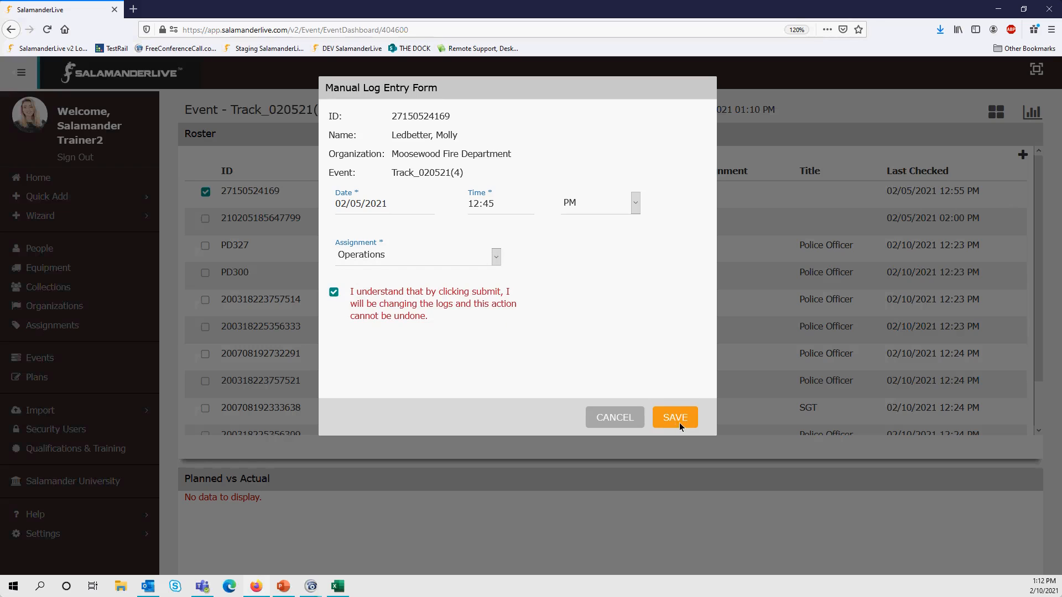
left_click(679, 422)
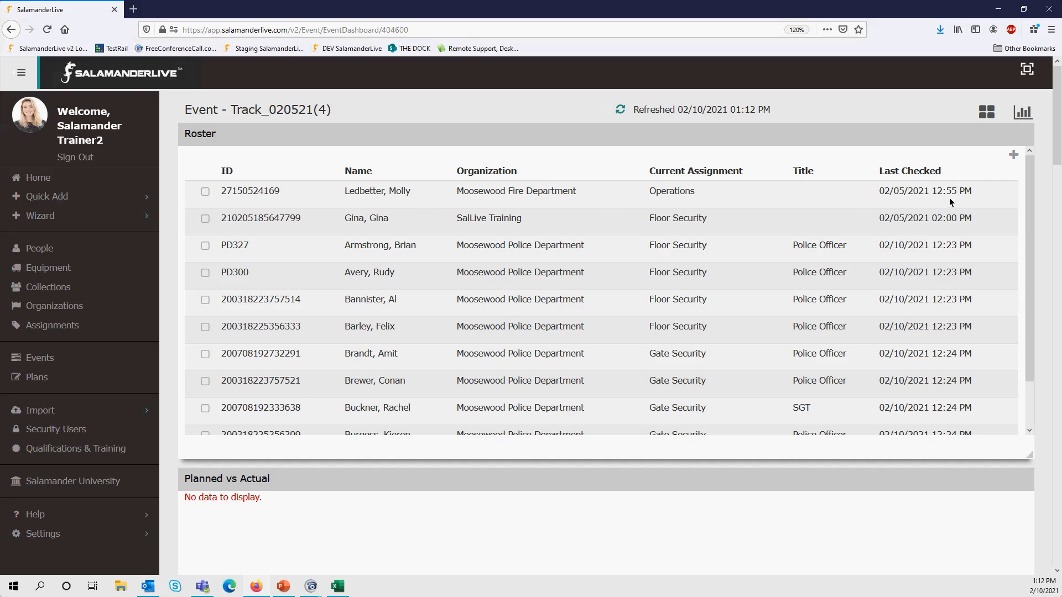
Step: Close the old person activity report in Excel without saving its changes
left_click(339, 586)
right_click(339, 586)
left_click(338, 568)
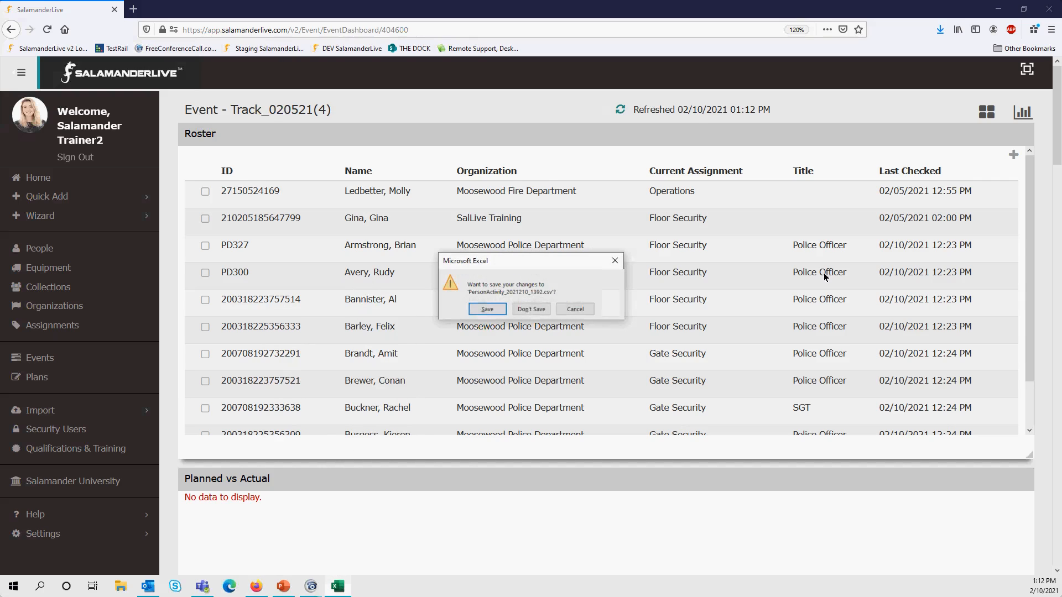
left_click(544, 305)
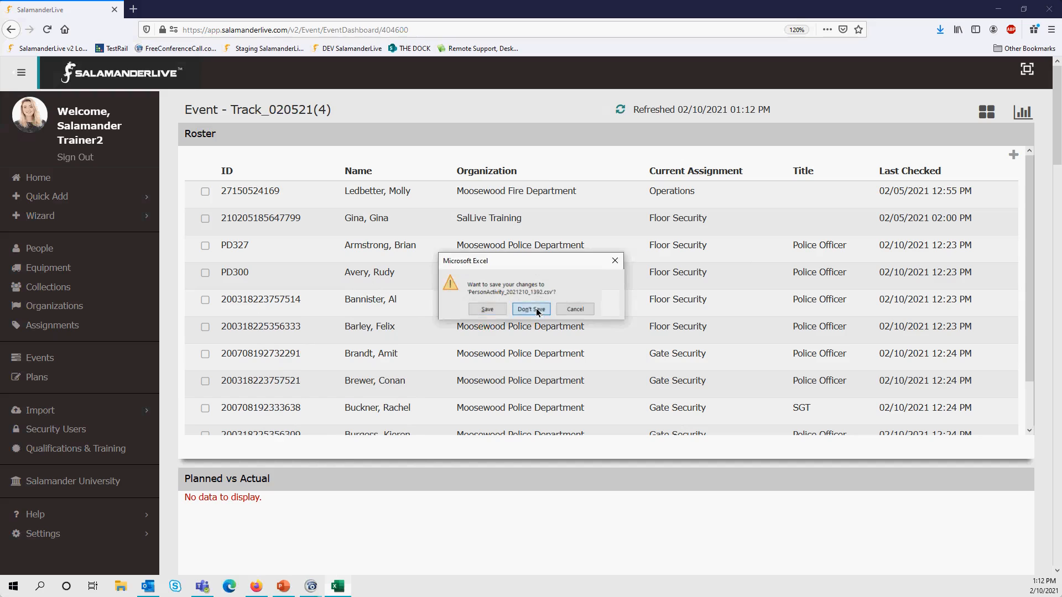
Step: Run the Person Activity report for the event with the Standard people rate
left_click(1024, 114)
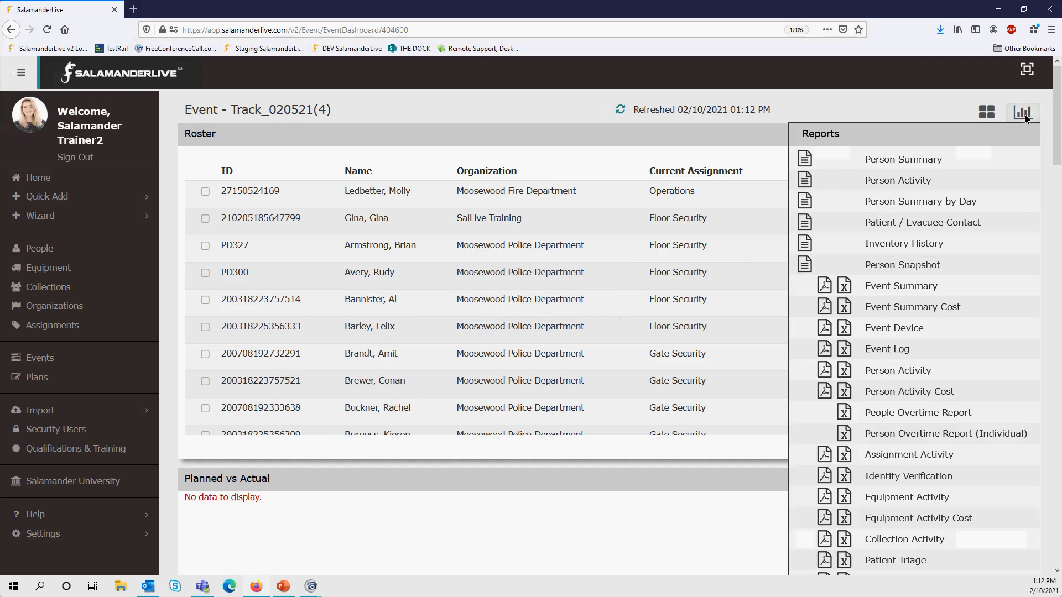
left_click(805, 179)
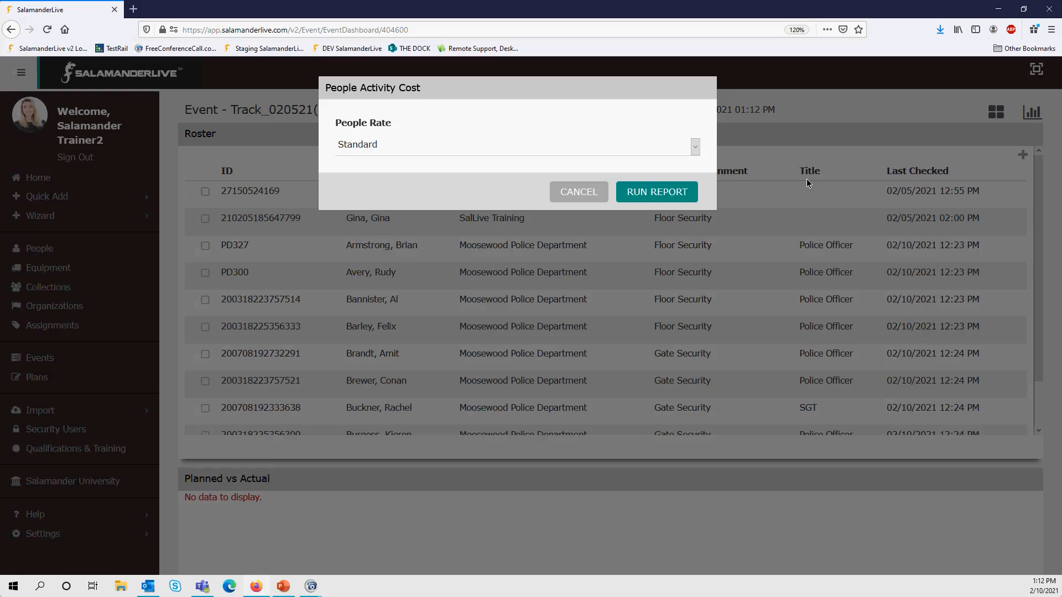
left_click(638, 192)
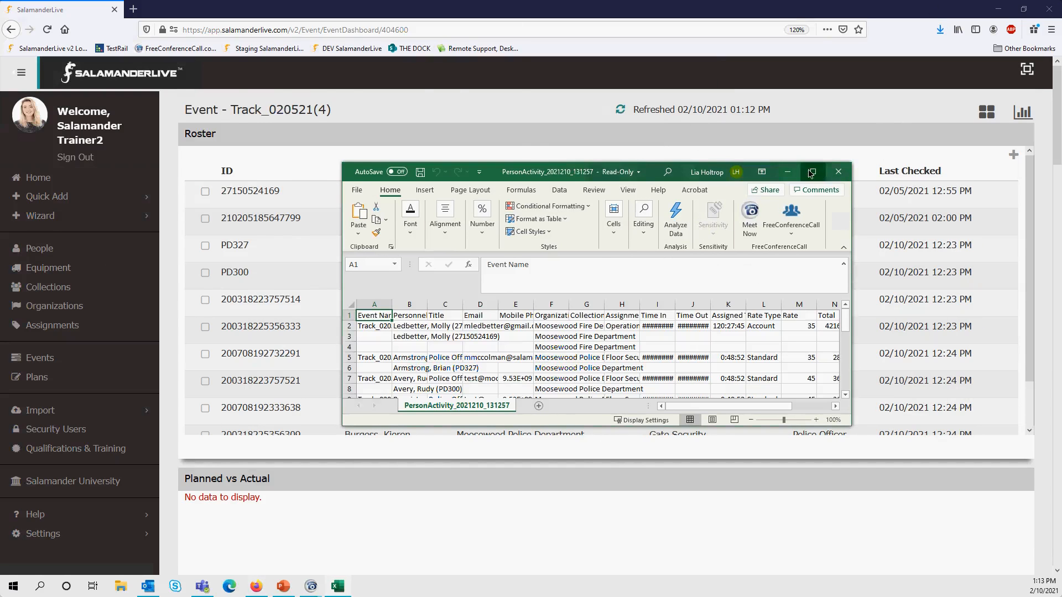
Step: Maximize the new report in Excel, fit all columns to their contents and enlarge the sheet to 130%
left_click(810, 172)
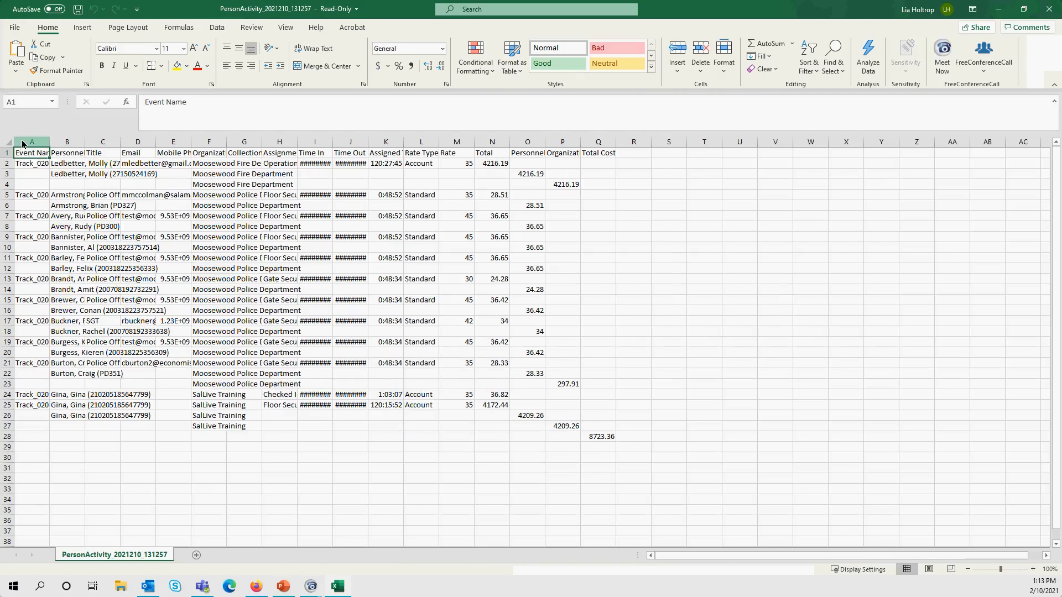
left_click(8, 142)
double_click(50, 143)
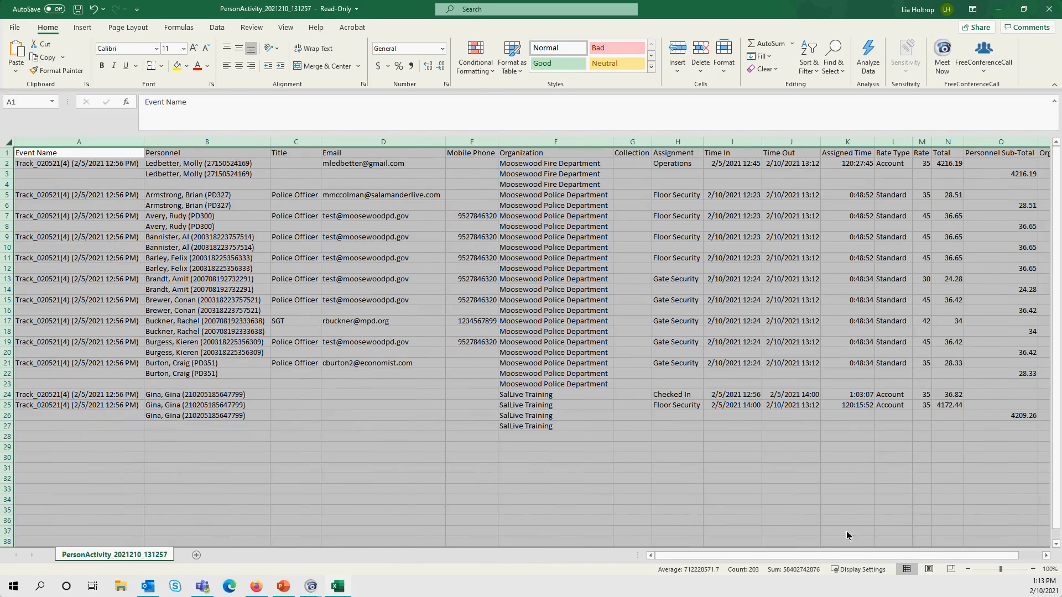
left_click(1033, 570)
left_click(1032, 570)
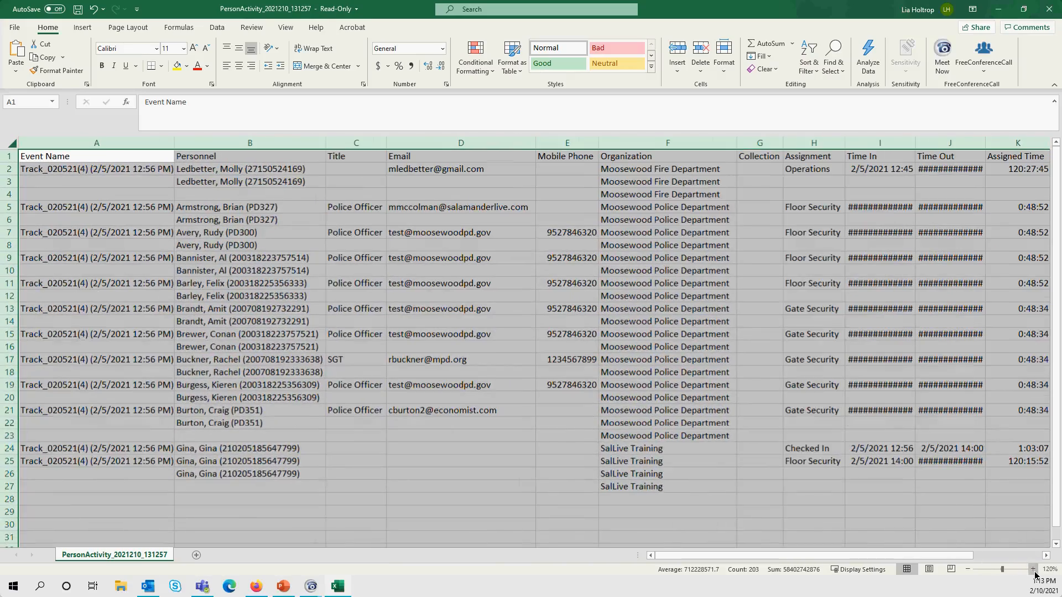
left_click(1033, 570)
left_click(716, 327)
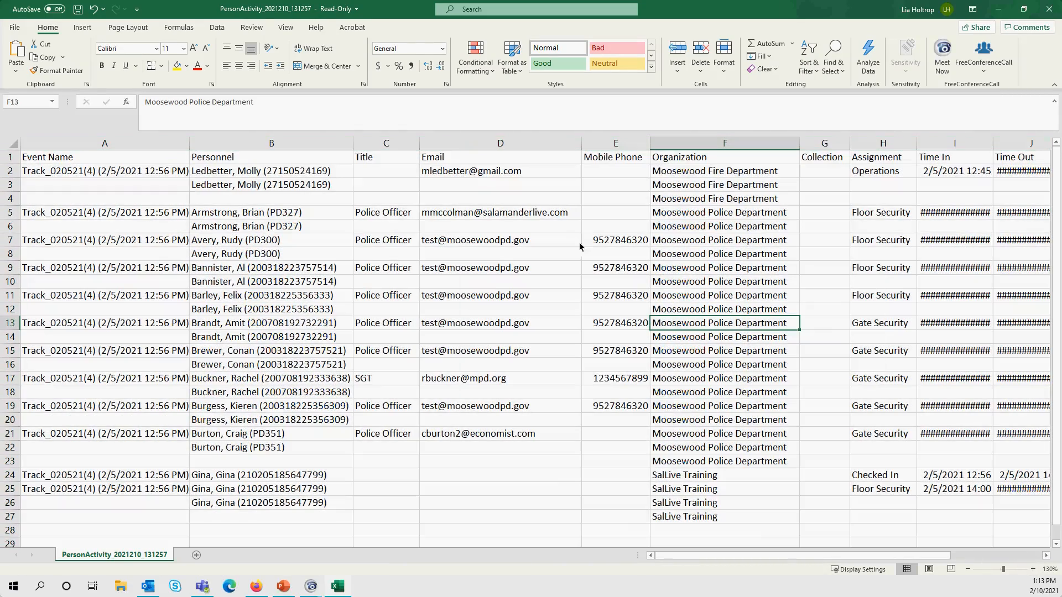
Step: Check the fire department member's time in on row 2 and fit the Time In column to its contents
left_click_drag(774, 555, 801, 553)
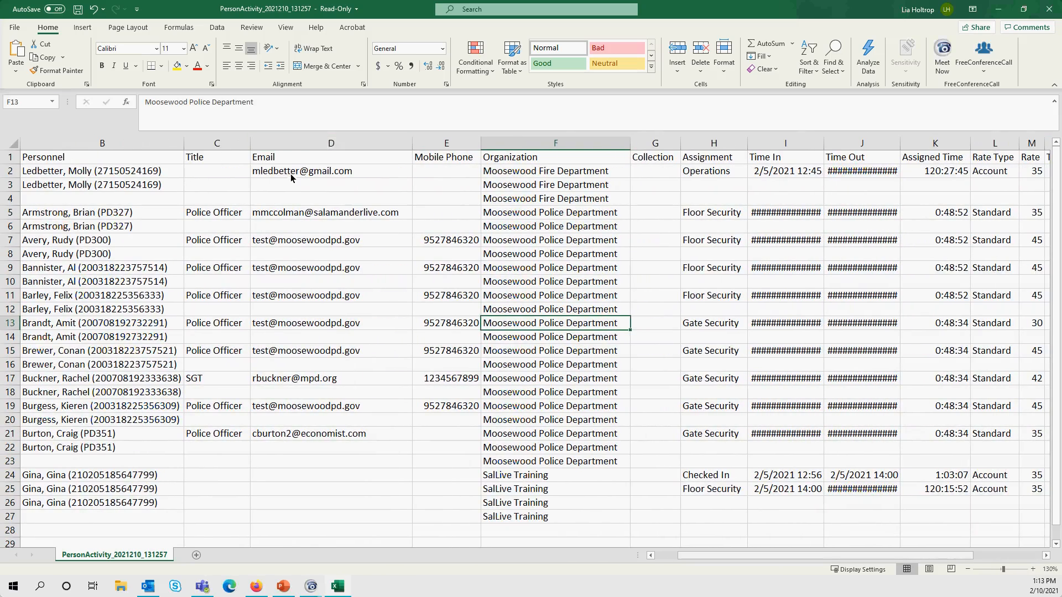
left_click(291, 176)
left_click(763, 175)
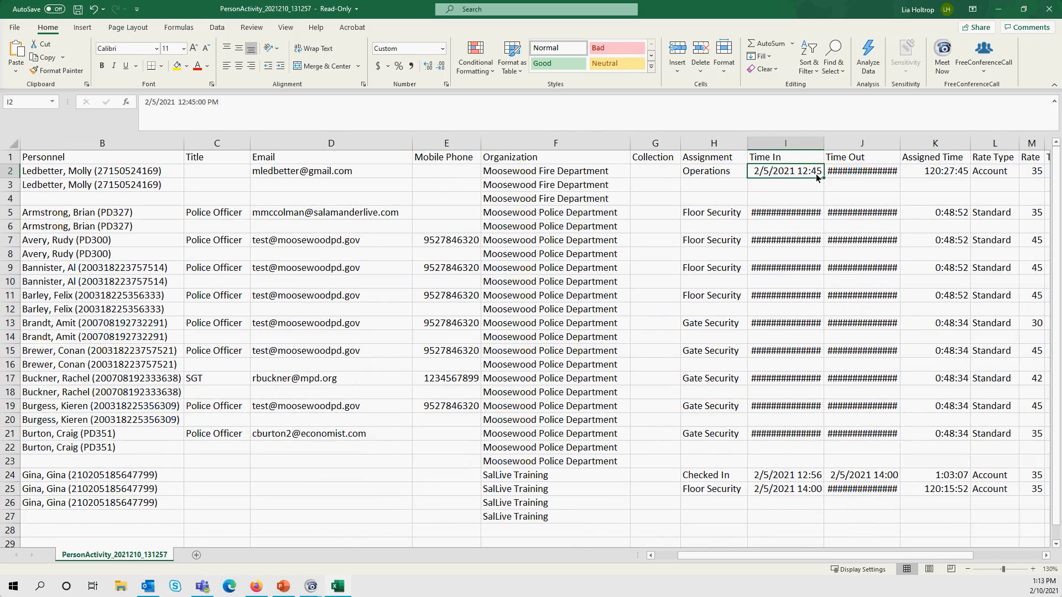
double_click(824, 145)
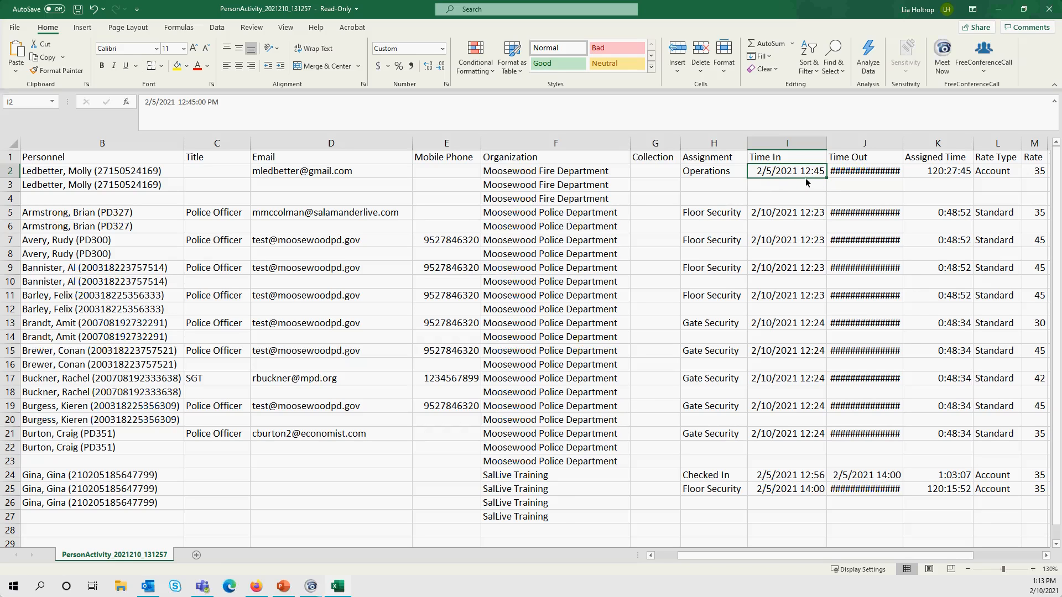
Step: Return to SalamanderLive and review the personnel listed in the event roster with their assignments and last-checked times
left_click(1000, 10)
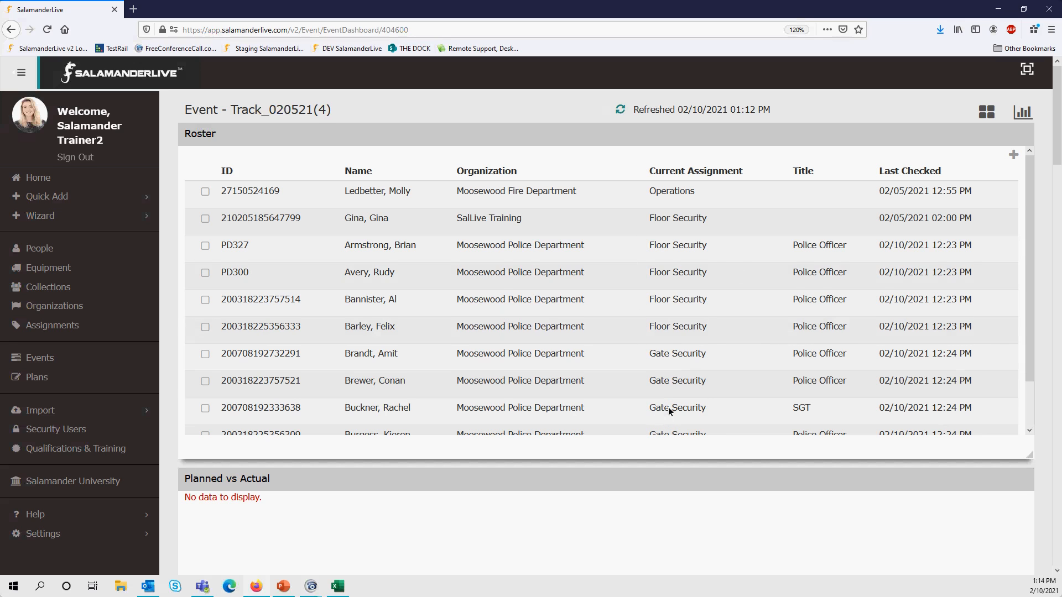
scroll(582, 236, "down", 2)
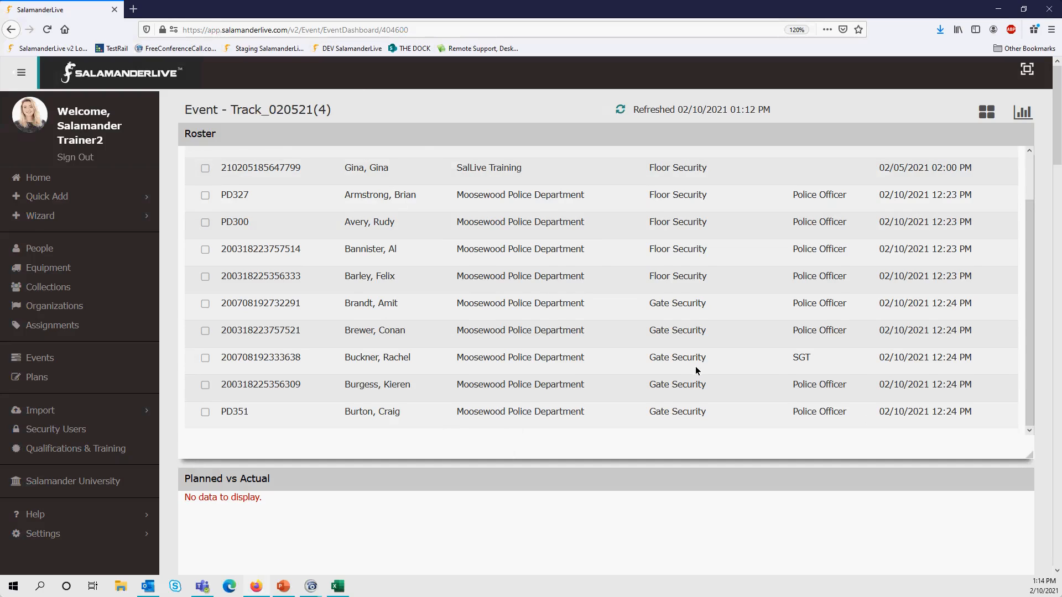
scroll(695, 367, "up", 2)
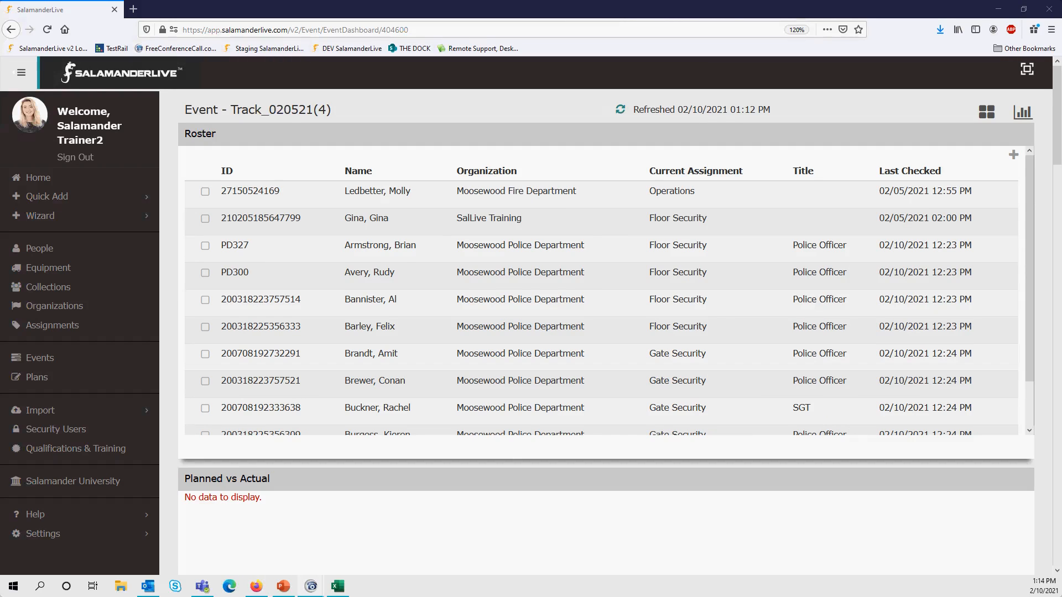
Step: Generate the Event Log report as a PDF and open the downloaded EventLog(20).pdf
left_click(1026, 113)
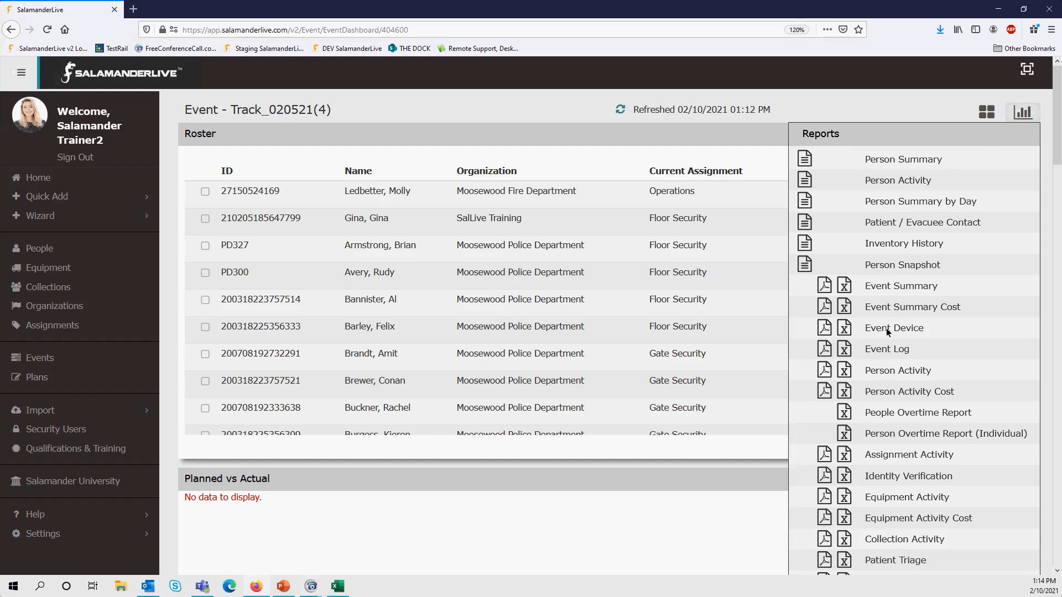
left_click(826, 351)
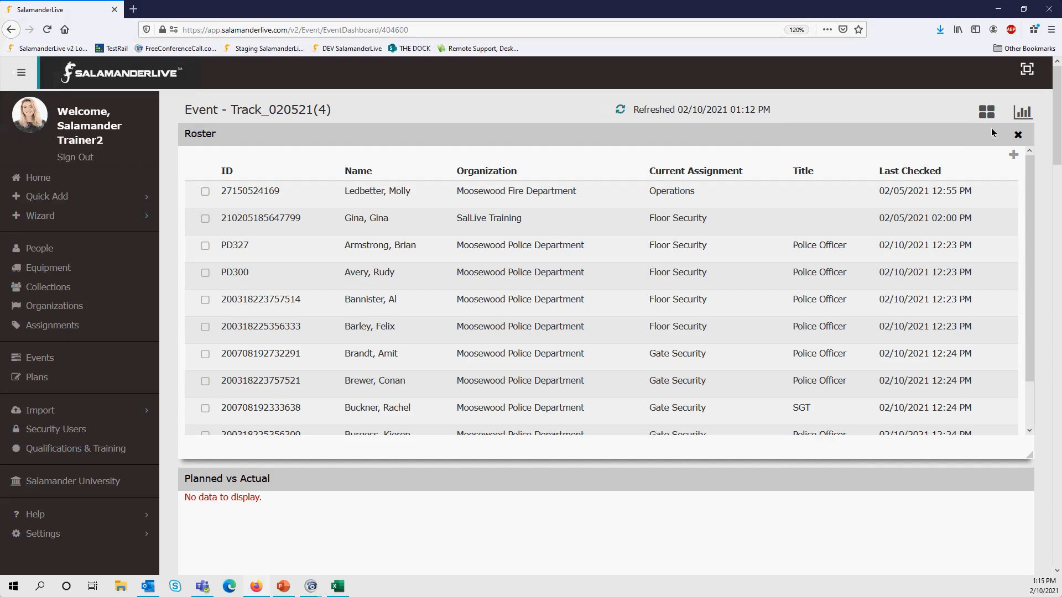
left_click(939, 30)
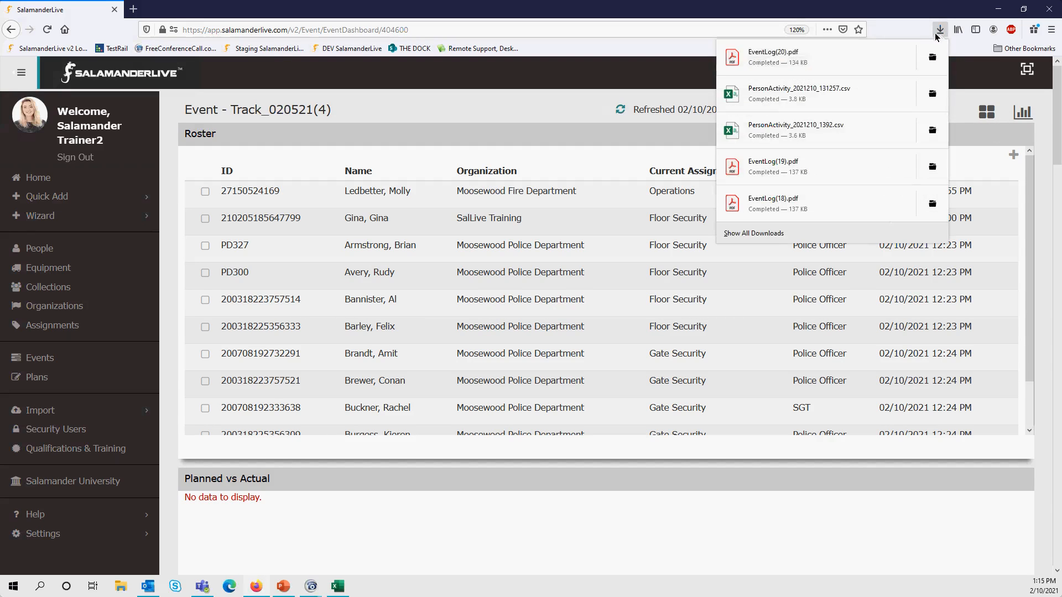
left_click(791, 65)
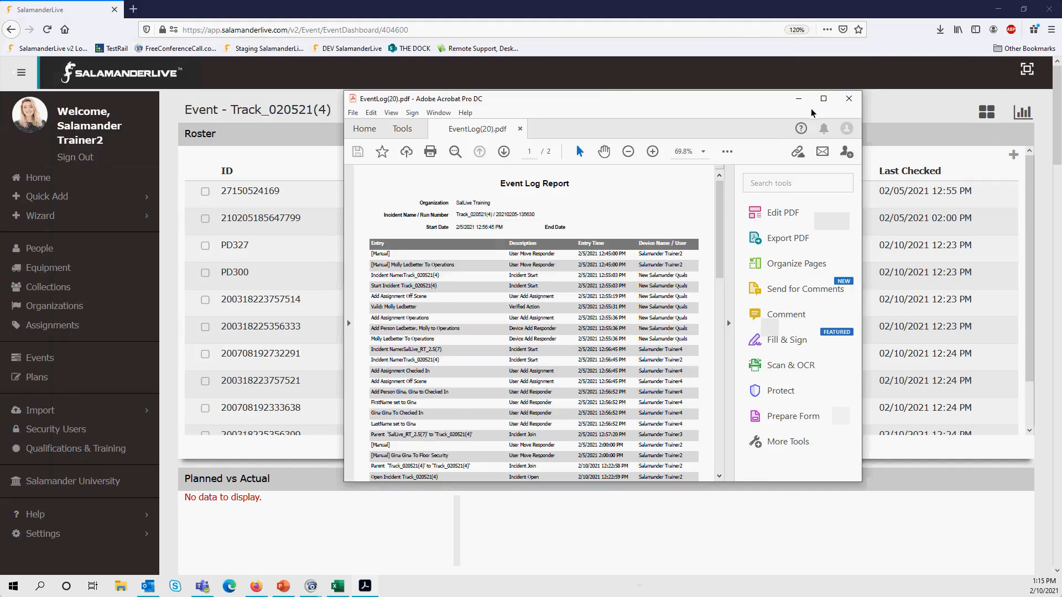
Step: Examine the manual entries for both corrected members in the event log PDF at 200% zoom, then minimize Acrobat
left_click(822, 99)
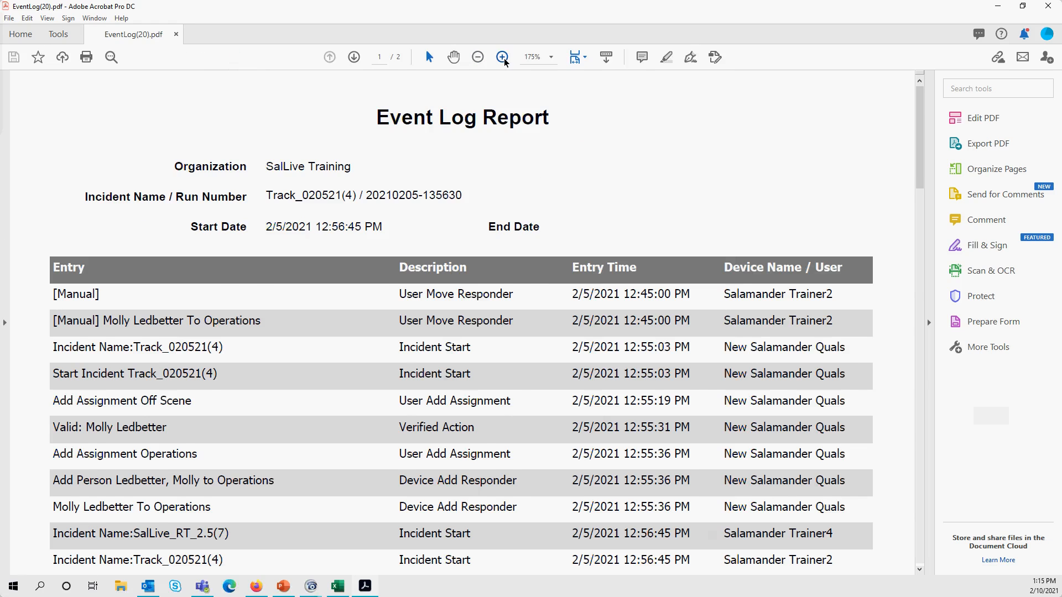
left_click(504, 58)
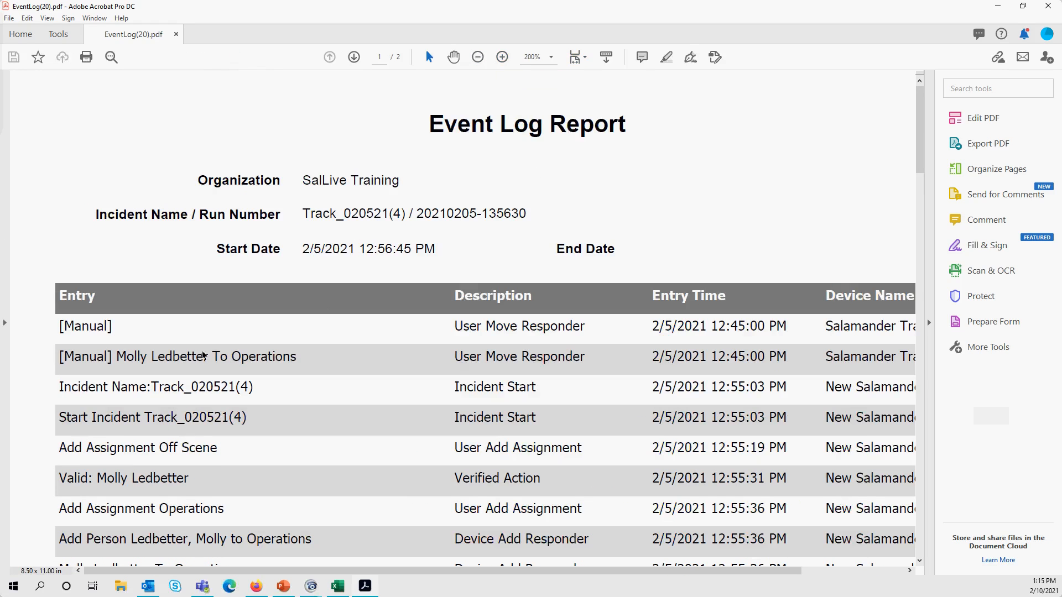
scroll(512, 547, "right", 2)
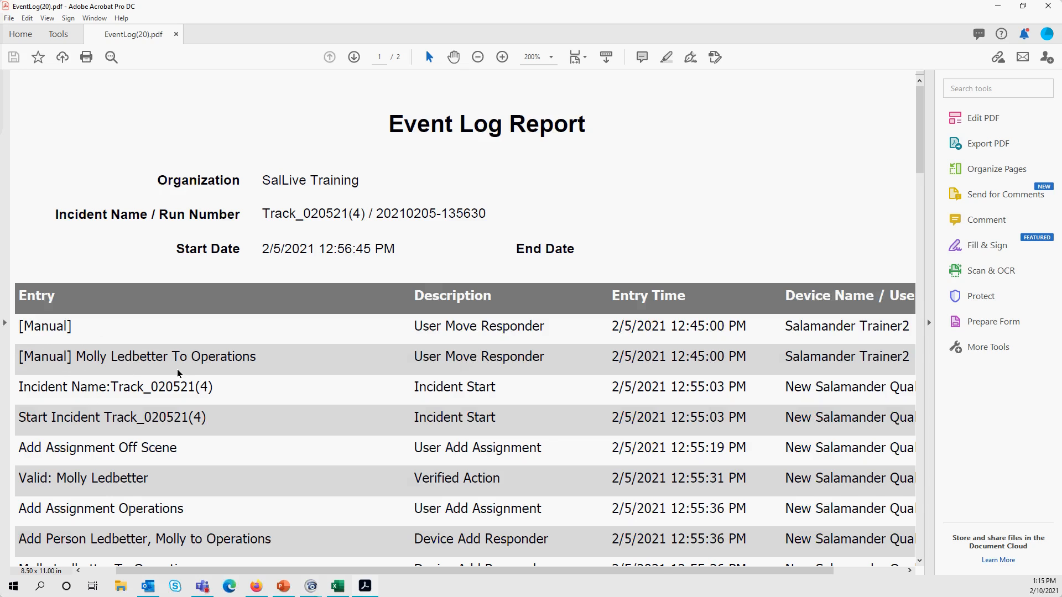
scroll(180, 374, "down", 1)
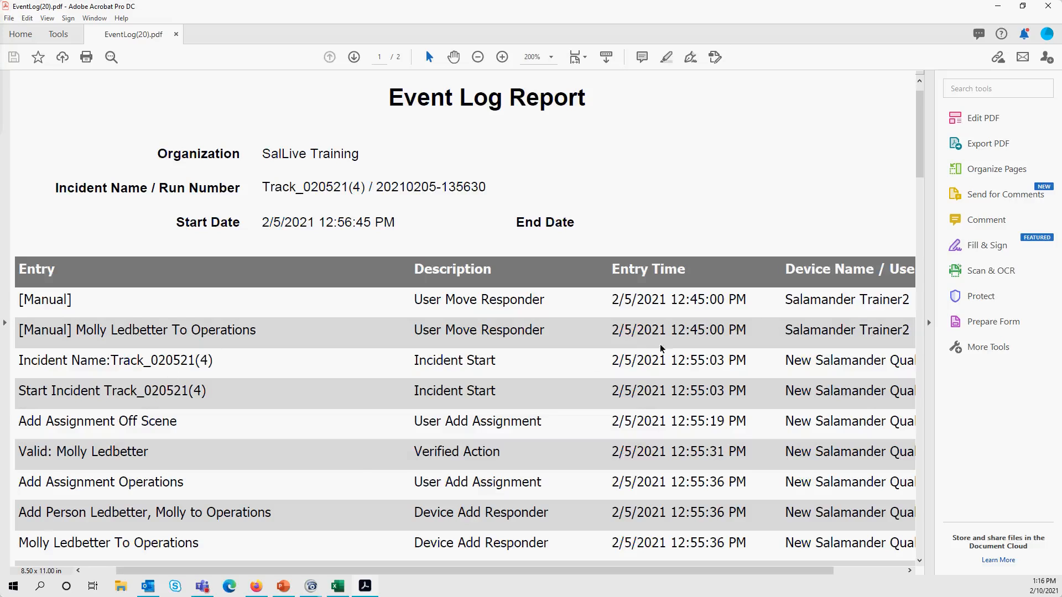
left_click_drag(919, 167, 942, 266)
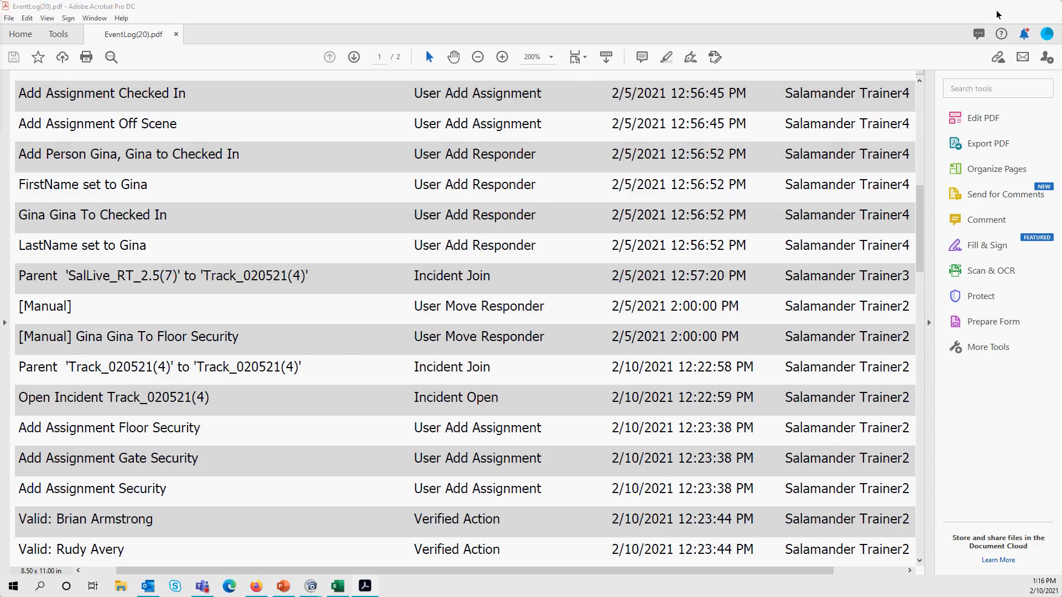
left_click(998, 11)
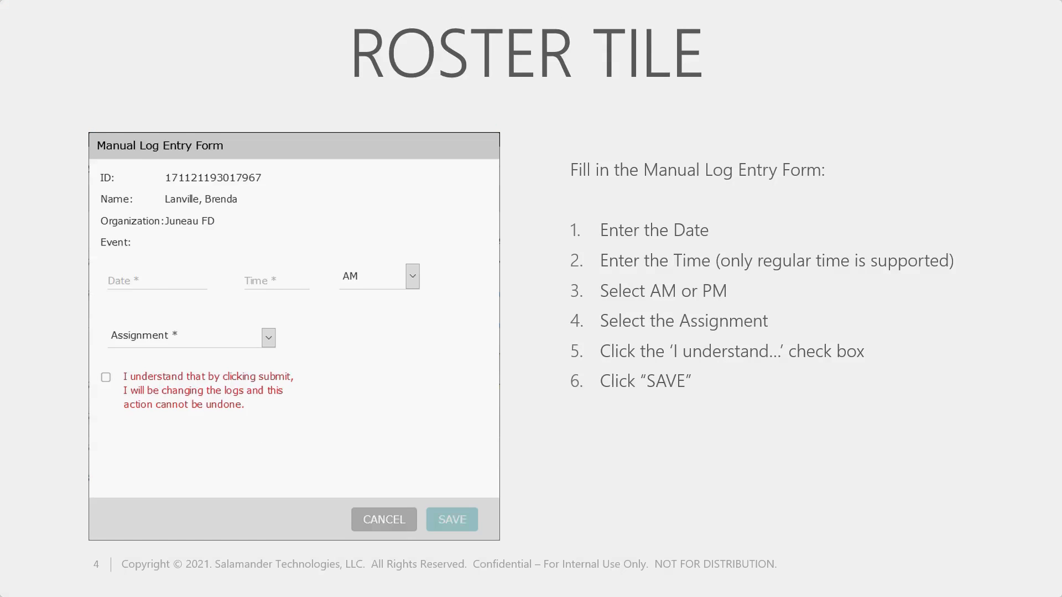
key("Right")
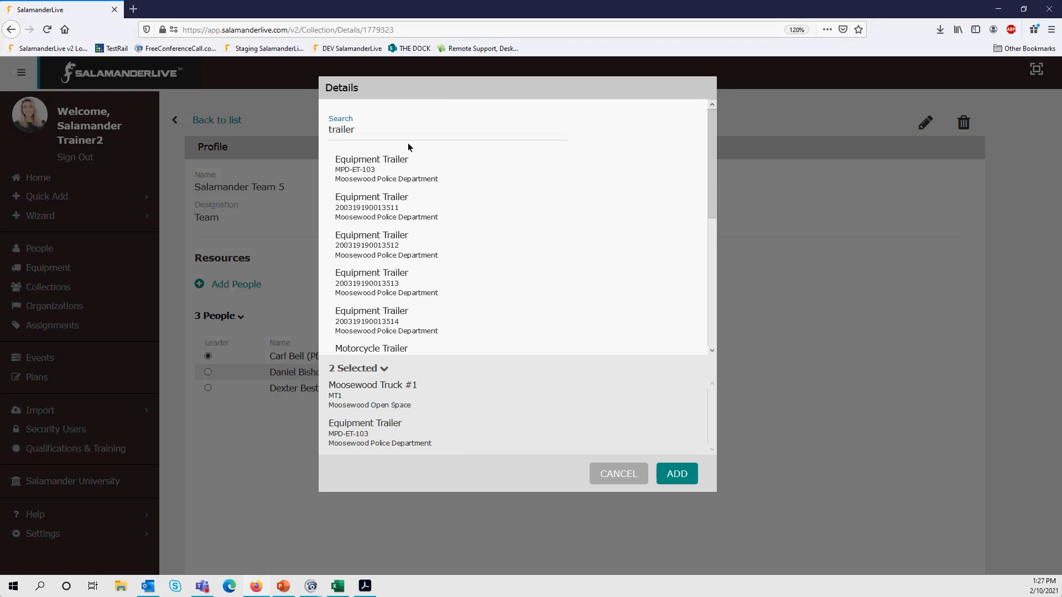
Step: Clear the equipment search term for Salamander Team 5, keeping the truck and equipment trailer selected
left_click_drag(367, 130, 307, 127)
key("BackSpace")
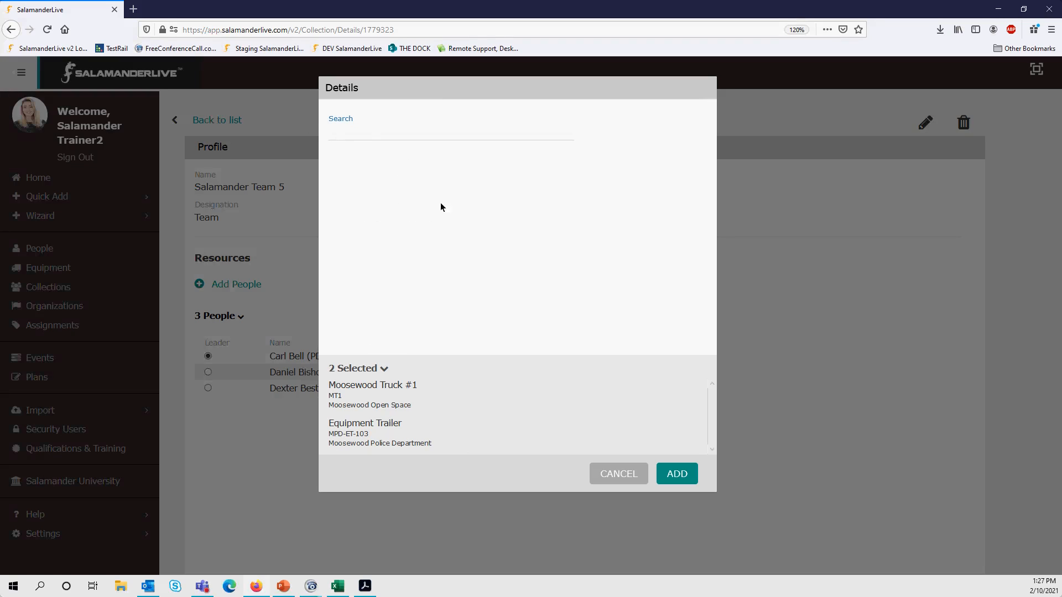